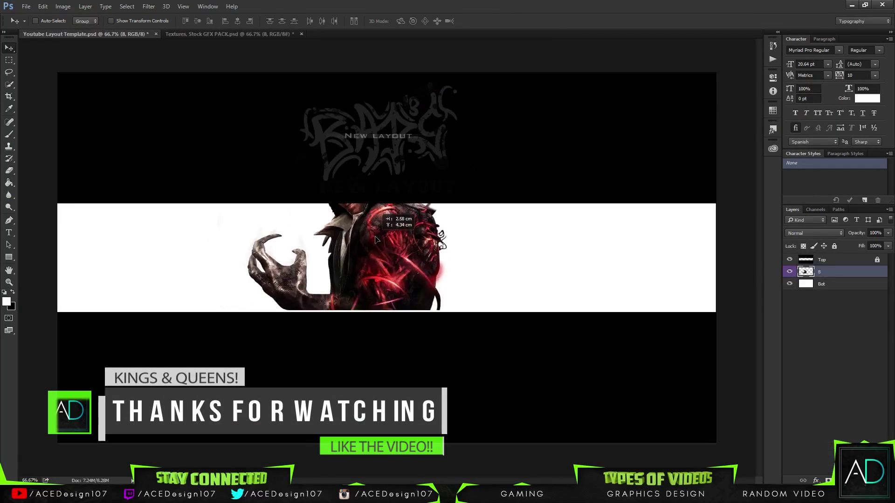
- Shrink the character render and shift it to the right with Free Transform
key(ctrl+t)
drag(486, 170, 421, 206)
drag(364, 259, 427, 259)
key(Return)
- Preview a render layer in the Textures Stock GFX Pack and collapse the Cinema 4D stocks group
click(216, 34)
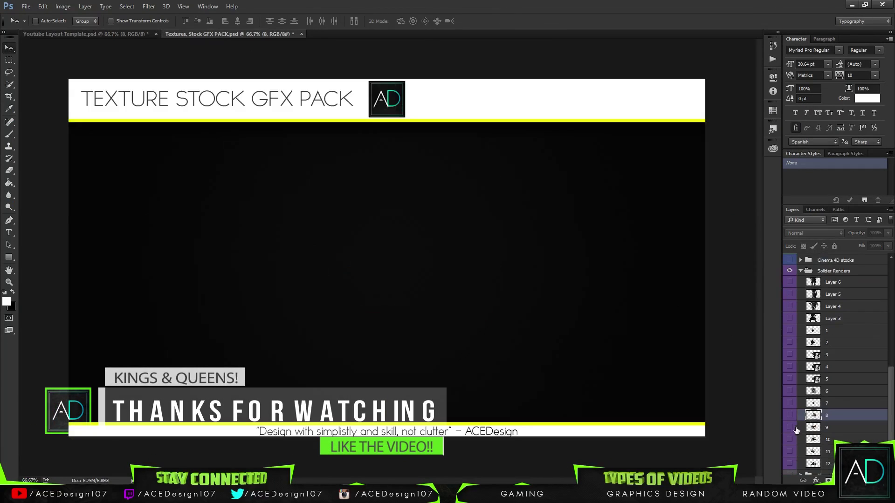
click(789, 438)
click(791, 416)
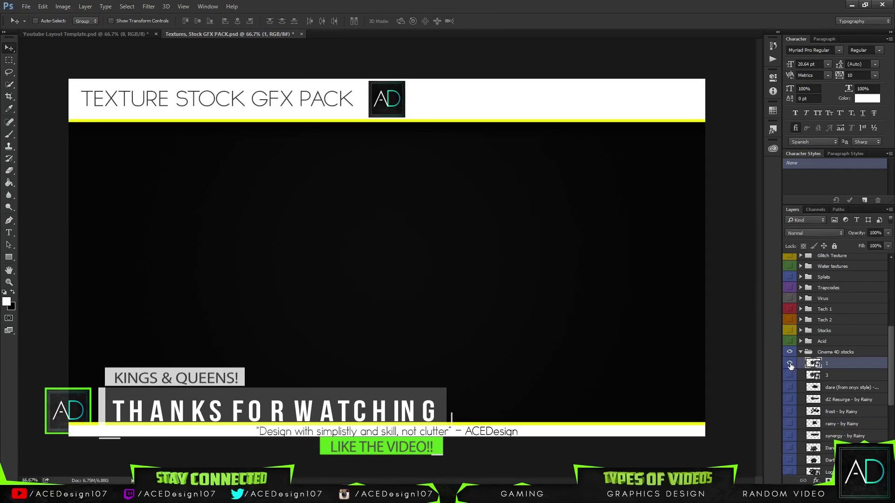
click(801, 416)
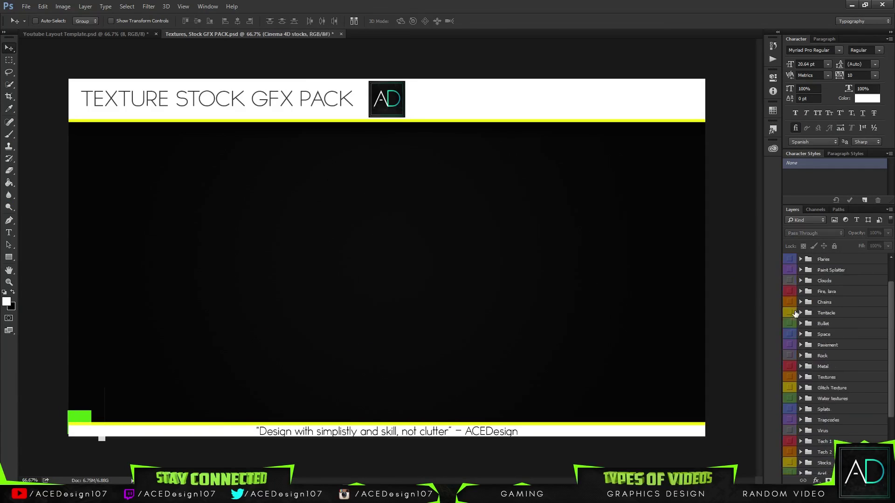
- Try opening a GFX pack PSD from the GFX Packs folder, which triggers a scratch-disk error
click(26, 6)
click(32, 25)
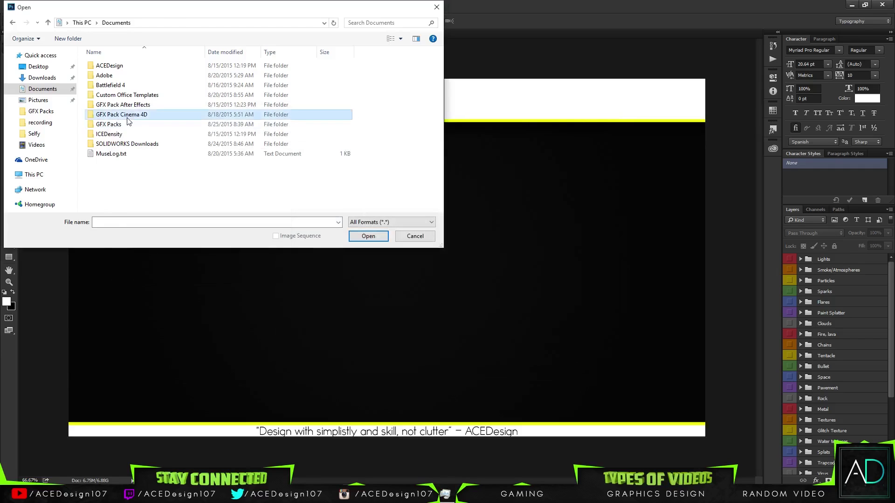
double_click(122, 115)
double_click(140, 154)
click(435, 188)
- Try opening a different GFX pack PSD, which hits the scratch-disk error again
key(ctrl+o)
click(175, 168)
click(365, 236)
- Enable the G: drive as a scratch disk in Preferences
key(Return)
click(42, 7)
click(181, 265)
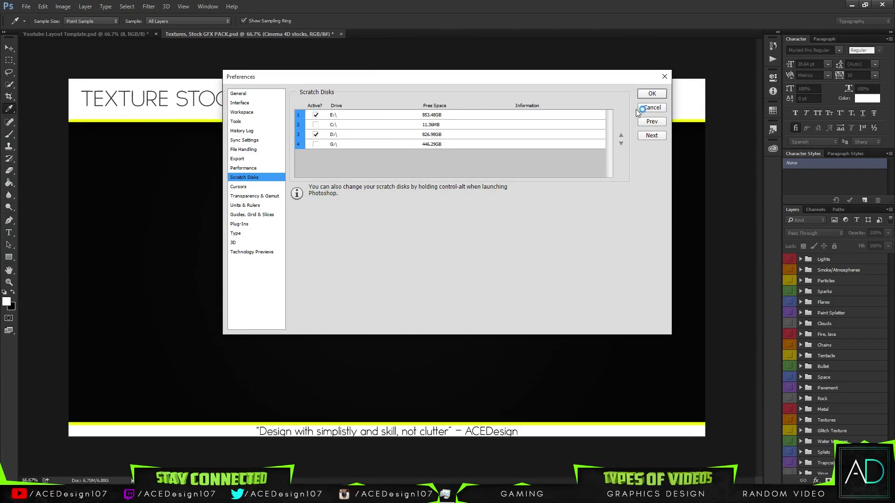
click(316, 145)
click(652, 92)
- Open the Banner Presets GFX pack and move a texture layer into the banner template
click(27, 6)
click(252, 64)
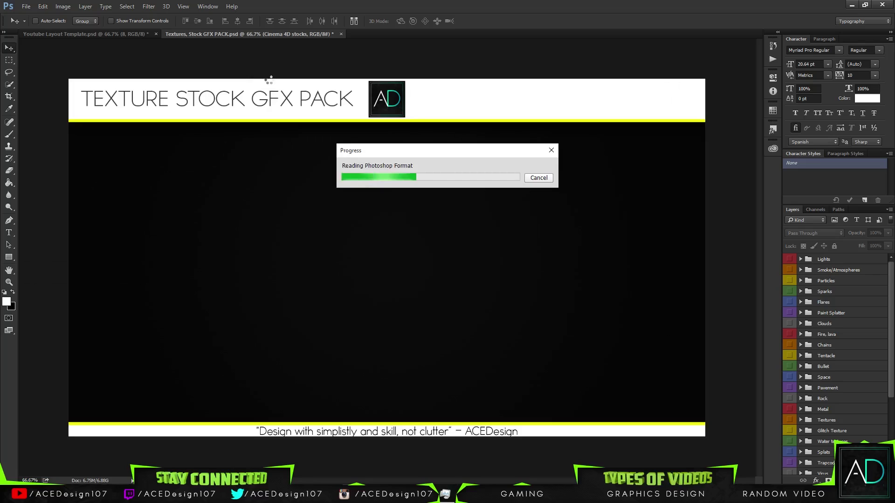
click(539, 264)
click(789, 328)
drag(818, 329, 656, 306)
- Preview the HD backgrounds in Banner Presets and reveal the Effect preset group
click(413, 34)
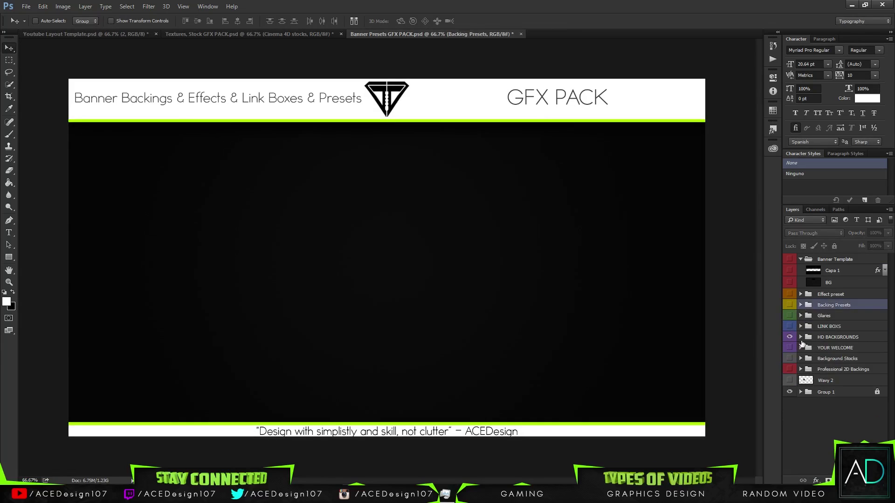
click(802, 337)
drag(789, 361, 790, 455)
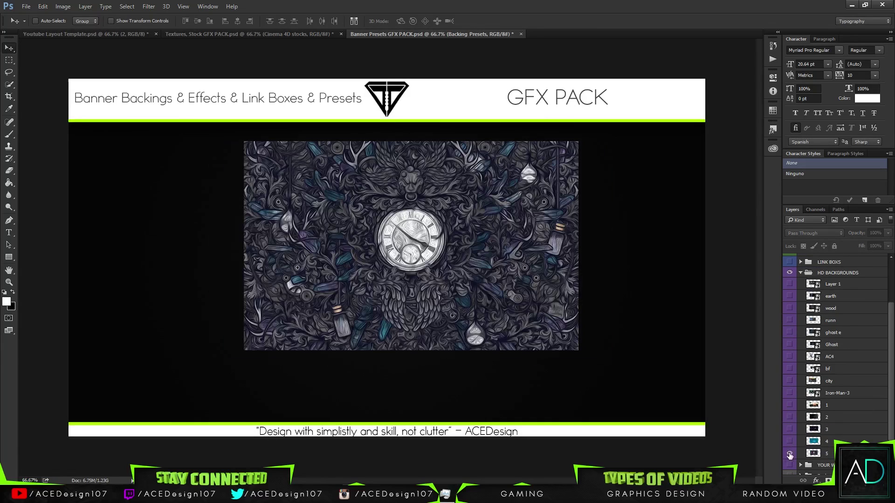
click(790, 456)
scroll(832, 364, down, 5)
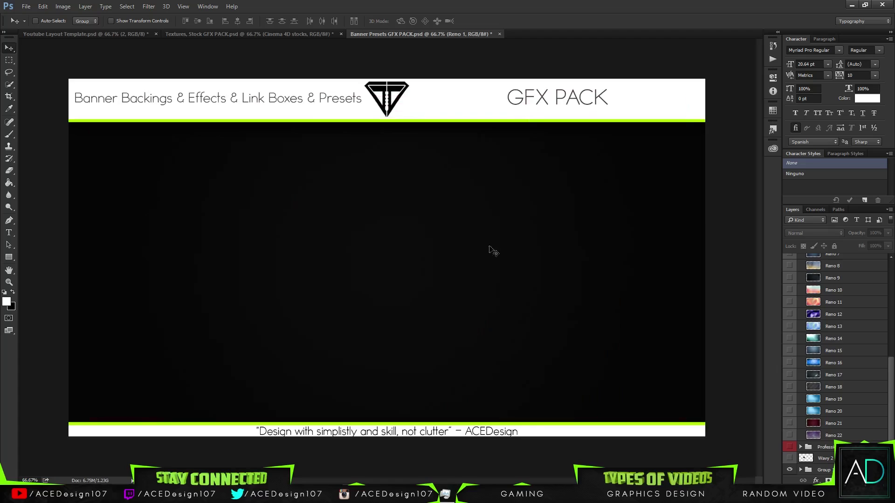
key(alt+bracketright)
key(alt+bracketright)
key(alt+bracketright)
- Add the Effect preset group to the template and close Banner Presets without saving
drag(438, 257, 388, 221)
drag(844, 269, 381, 250)
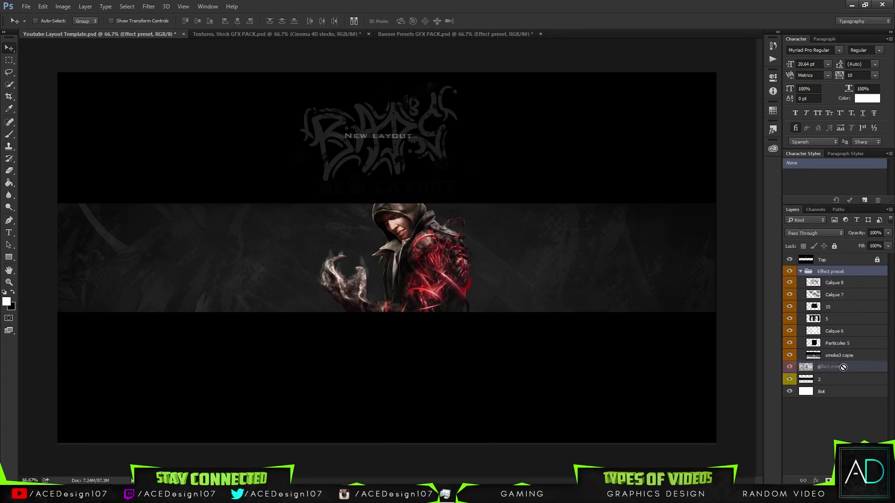
drag(842, 370, 842, 371)
key(ctrl+w)
key(n)
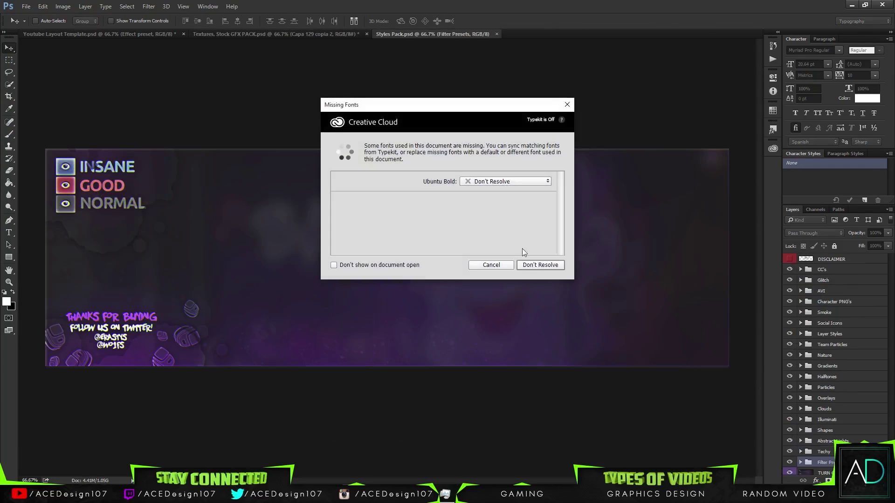
- Open the Styles Pack, try its smoke1 layer in the template, then undo it
click(528, 261)
click(791, 311)
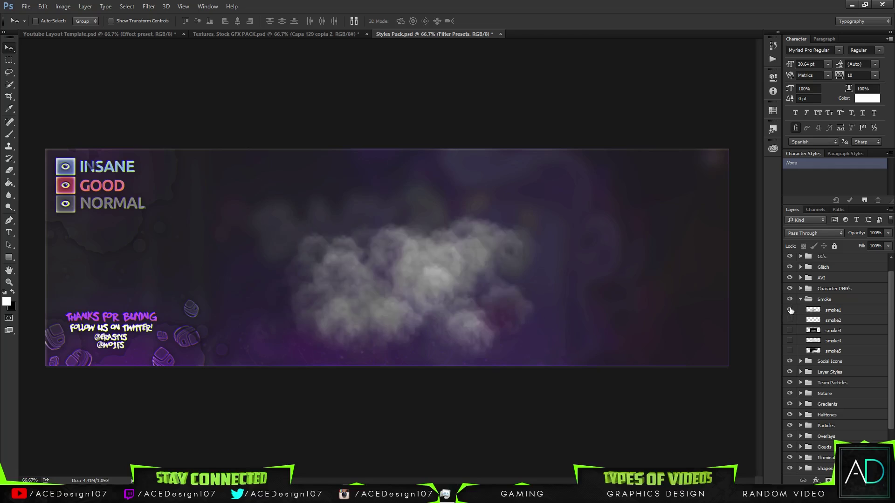
click(790, 330)
click(833, 310)
mouse_move(392, 280)
mouse_down()
mouse_move(408, 272)
mouse_move(499, 344)
mouse_up()
key(ctrl+z)
- From GFX PACK 1.1, add the Smoke layer, a flipped copy on the right, and another smoke layer
key(ctrl+o)
double_click(130, 95)
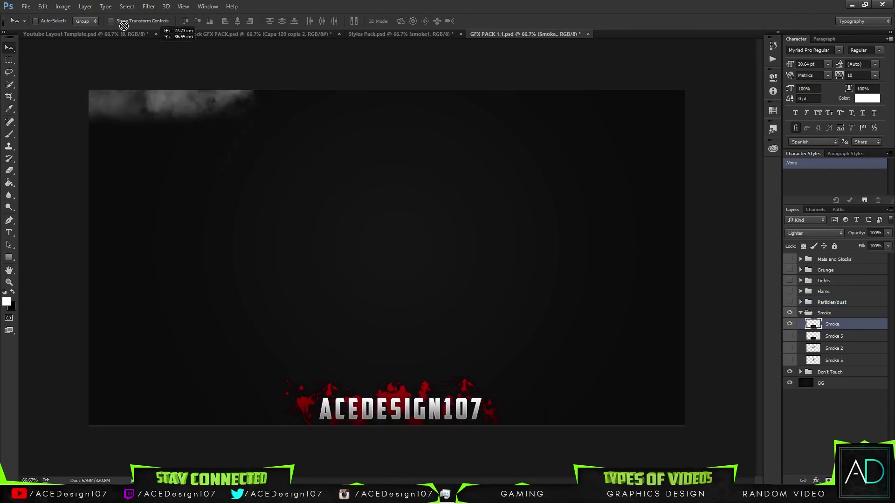
drag(391, 266, 220, 280)
key(ctrl+j)
key(ctrl+t)
drag(294, 283, 568, 334)
key(Return)
click(553, 34)
mouse_move(391, 399)
mouse_down()
mouse_move(191, 102)
mouse_move(373, 240)
mouse_move(613, 256)
mouse_up()
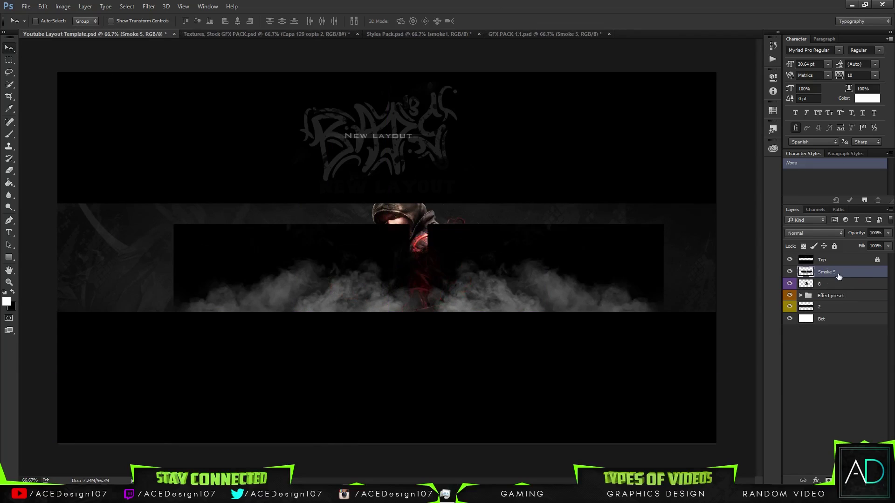
- Darken the smoke with a clipped Levels adjustment set to 0.45 and 165
click(846, 481)
click(811, 294)
right_click(857, 272)
click(749, 230)
drag(700, 165, 724, 167)
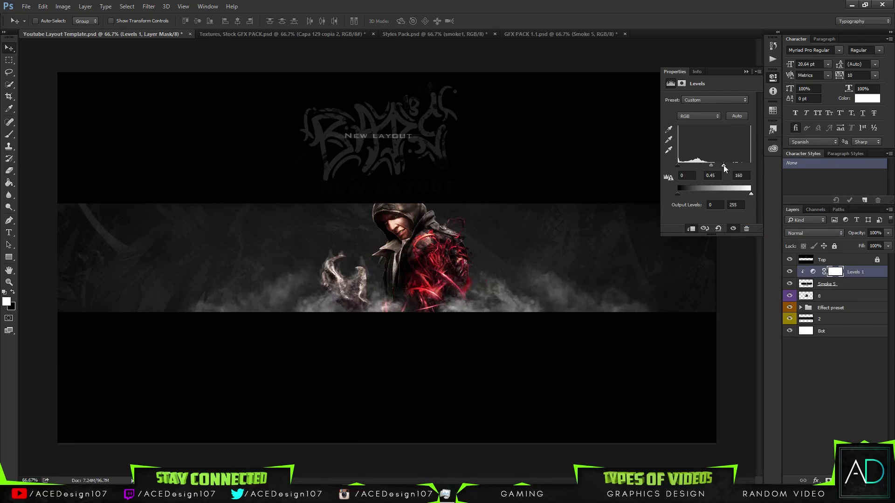
click(748, 72)
- Bring in the GFX PACK 1.1 Light layer, flip it, and place it behind the character's head
click(559, 33)
click(831, 316)
drag(256, 144, 392, 259)
key(ctrl+t)
drag(482, 276, 474, 249)
right_click(435, 269)
click(460, 418)
drag(458, 281, 427, 315)
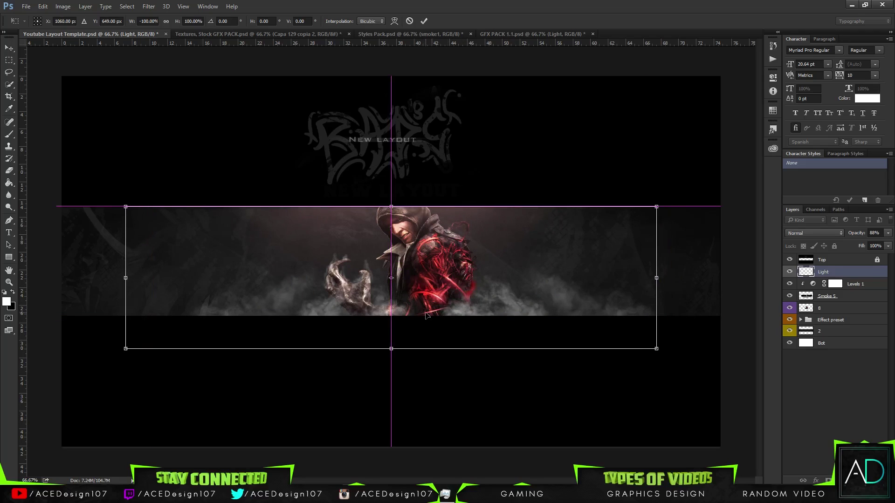
- On a new layer, paint a red brush stroke across the banner bottom
key(Return)
click(829, 307)
key(ctrl+shift+alt+n)
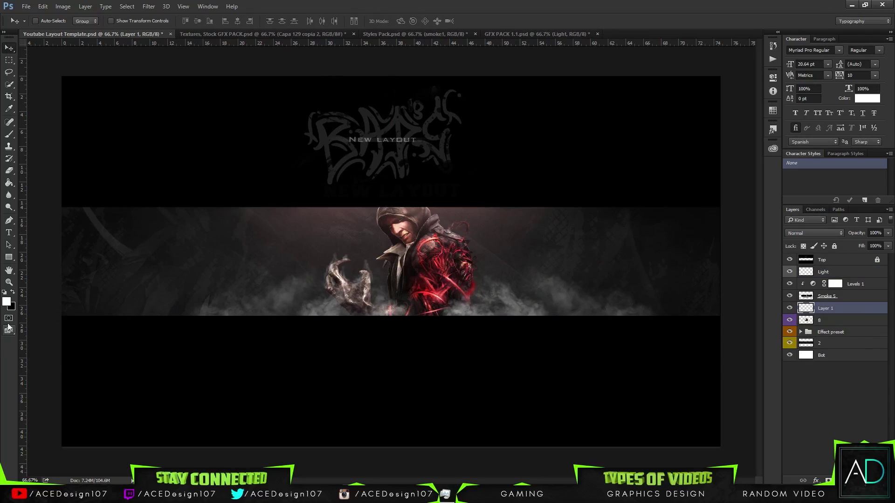
key(b)
click(41, 21)
click(42, 21)
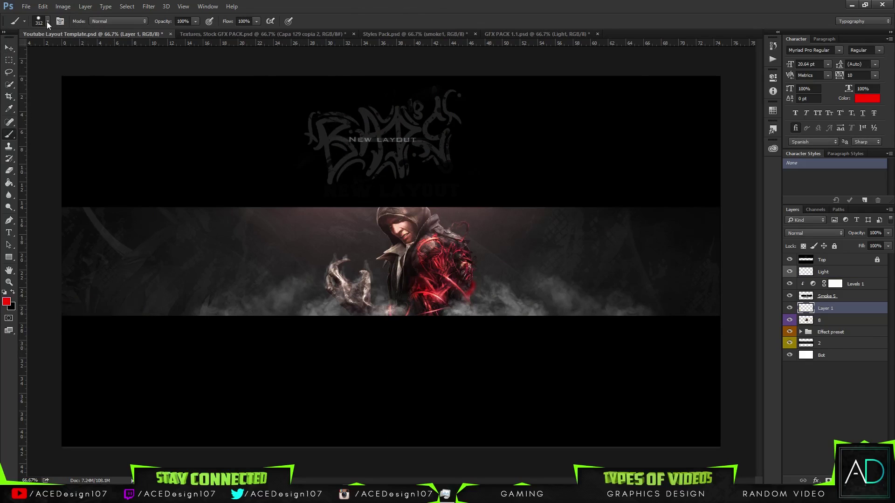
drag(56, 293, 770, 294)
- Change the red layer's blend mode, raise it in the stack, and set 65% opacity
click(814, 232)
click(796, 331)
click(814, 233)
click(801, 303)
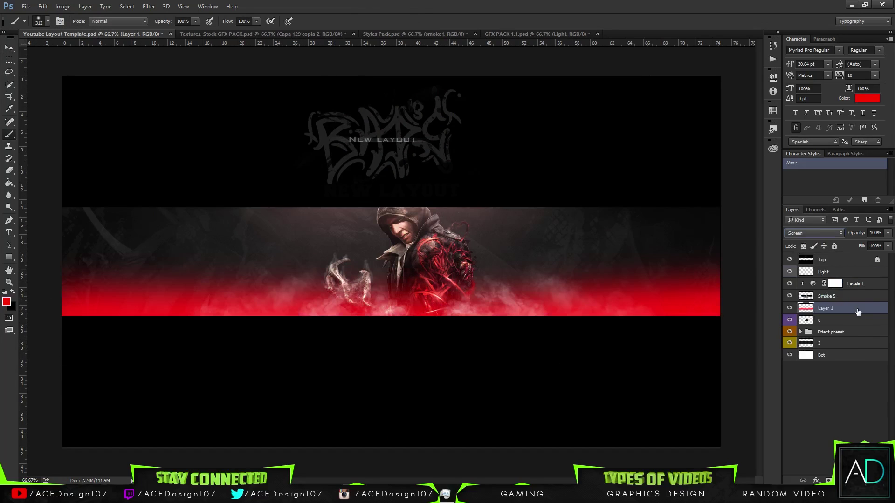
drag(828, 307, 828, 276)
click(826, 271)
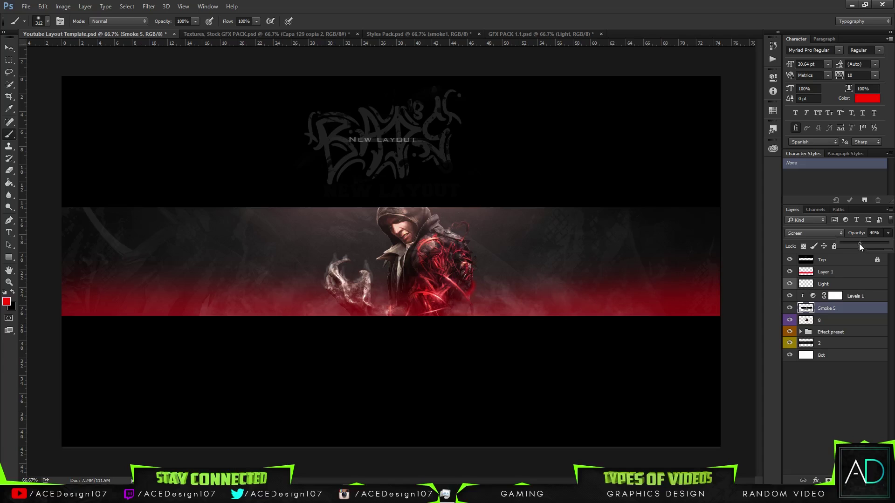
click(888, 233)
- Try erasing parts of the red glow, undo the strokes, and enlarge the eraser to 421
drag(886, 242, 878, 241)
key(e)
drag(371, 294, 608, 236)
key(ctrl+z)
click(42, 21)
drag(46, 37, 100, 38)
key(b)
- Paint red glow along the banner's left and right edges and remove a stray guide
drag(59, 210, 63, 294)
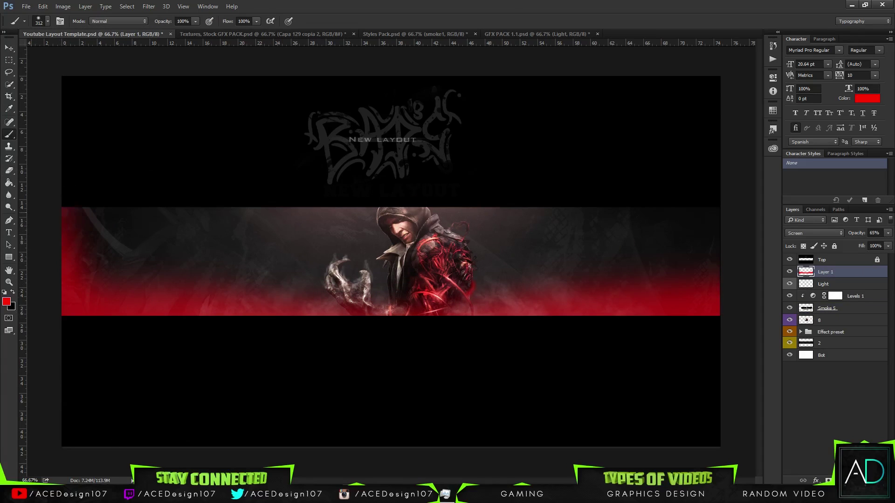
drag(720, 210, 717, 287)
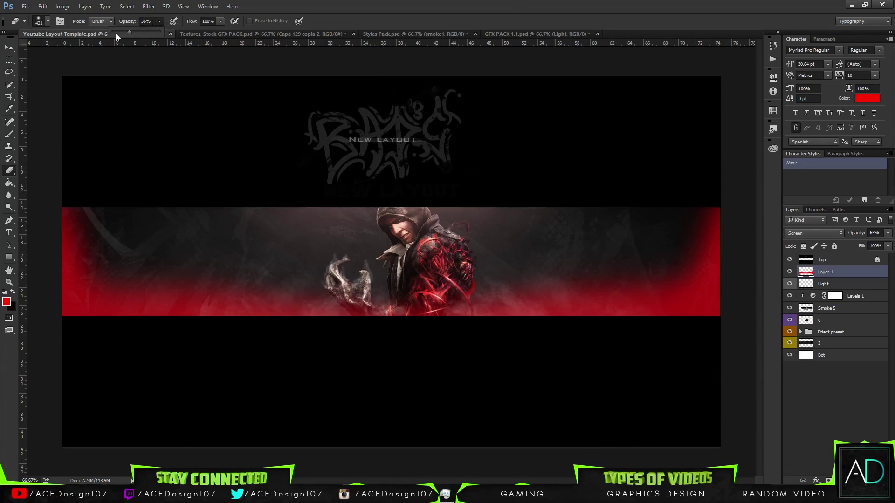
click(184, 6)
click(209, 233)
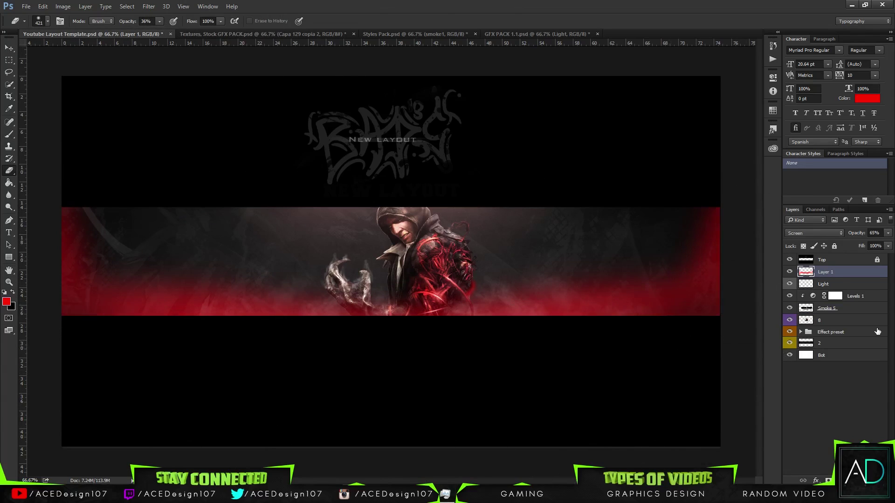
- Try a clipped, Color-blended copy of the glow, undo it, and duplicate the red glow again
key(ctrl+j)
key(v)
drag(840, 271, 880, 343)
right_click(880, 345)
click(769, 229)
click(815, 232)
click(798, 402)
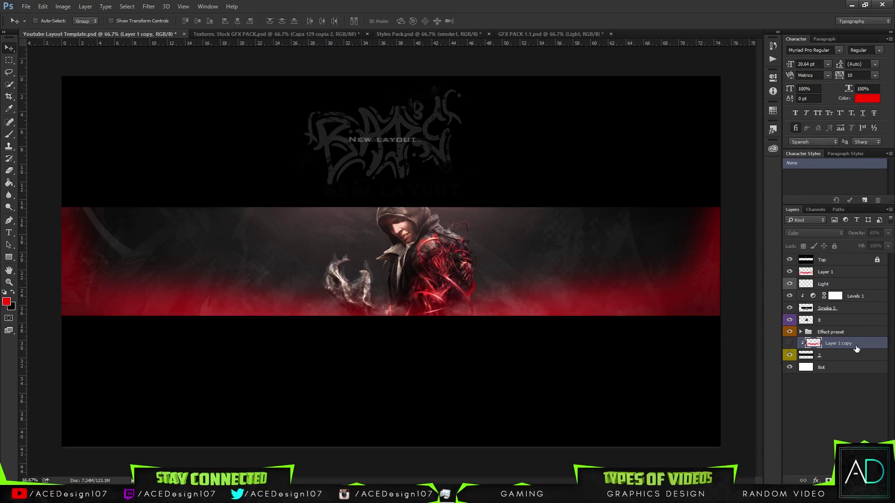
key(ctrl+alt+z)
key(ctrl+alt+z)
key(ctrl+alt+z)
key(ctrl+alt+z)
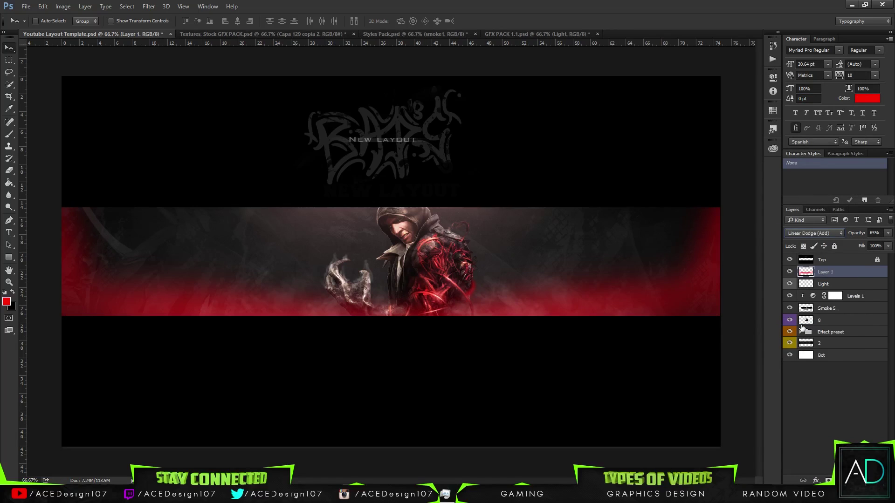
key(ctrl+alt+z)
key(ctrl+j)
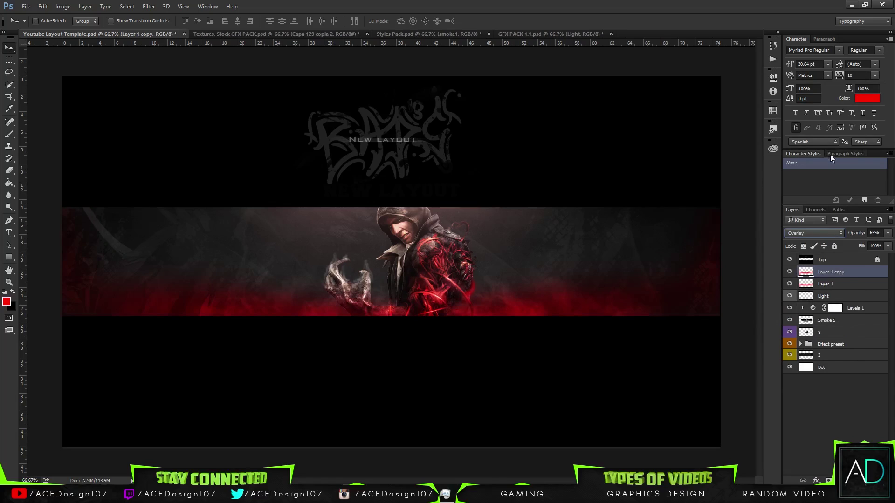
- Clip the glow copy below Effect preset and set Layer 1 to Screen
right_click(856, 343)
click(759, 229)
click(815, 233)
- Apply a Gaussian Blur of about 155 radius to Layer 1
click(805, 175)
click(149, 6)
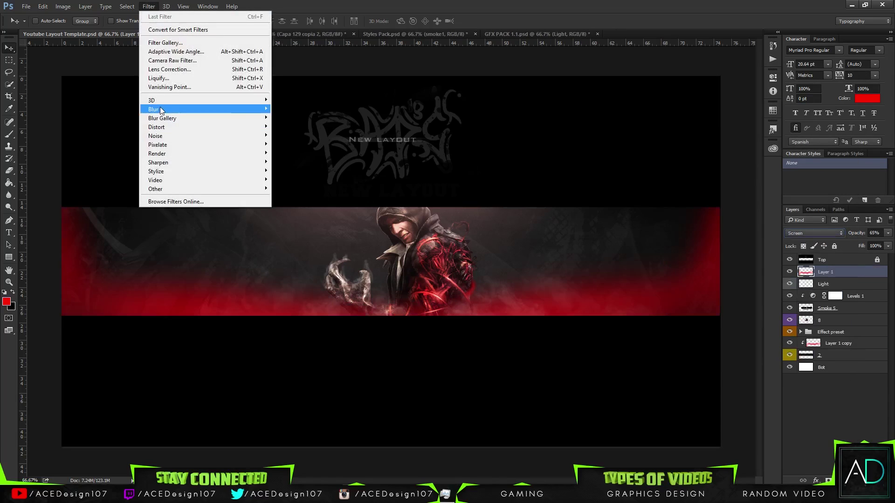
click(294, 144)
drag(443, 257, 499, 131)
drag(471, 256, 448, 256)
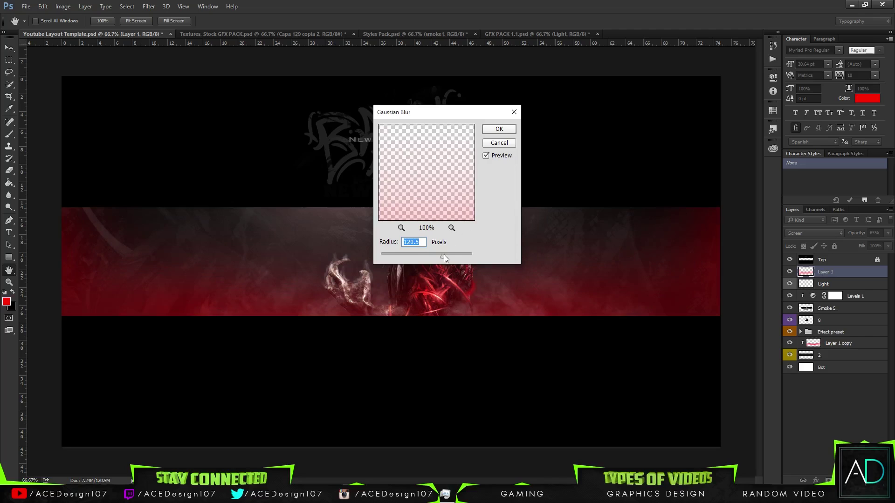
click(500, 129)
- Give layer 8 a drop shadow with higher opacity and slightly lower spread
double_click(840, 319)
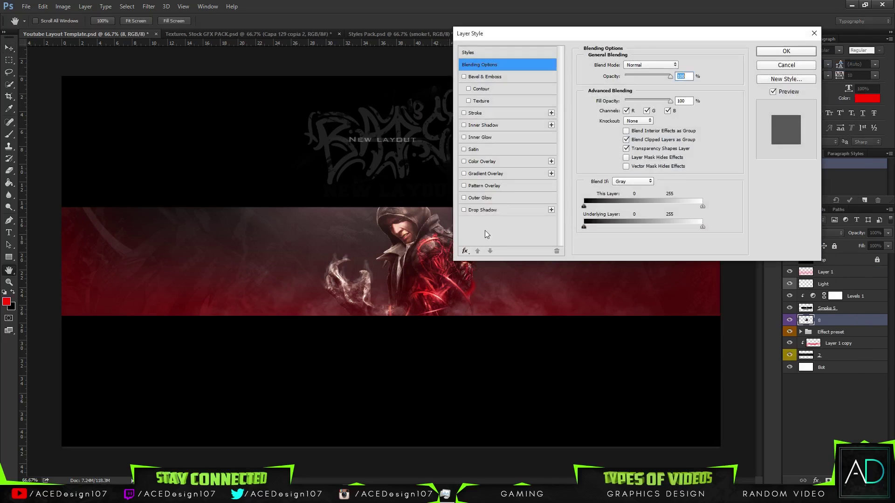
click(482, 209)
drag(627, 122, 625, 122)
drag(629, 76, 662, 74)
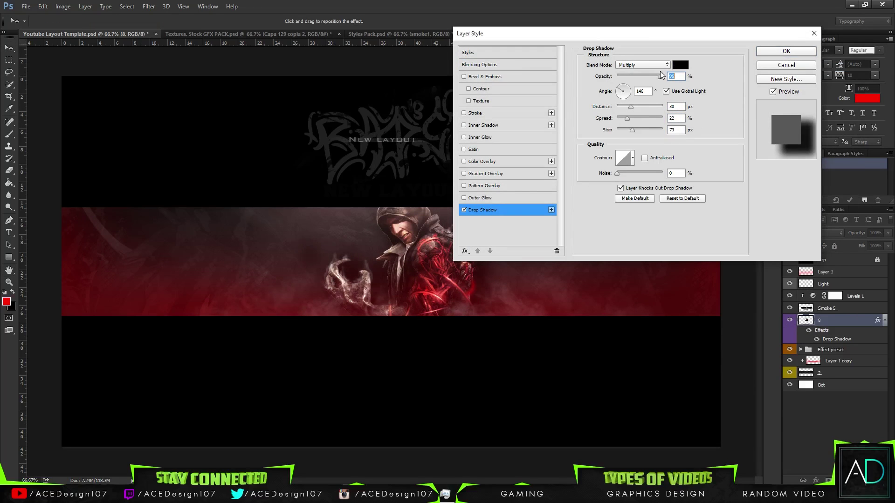
click(776, 53)
- Add Layer 2 with a red-to-black gradient over the banner, set to Soft Light
key(g)
key(ctrl+shift+alt+n)
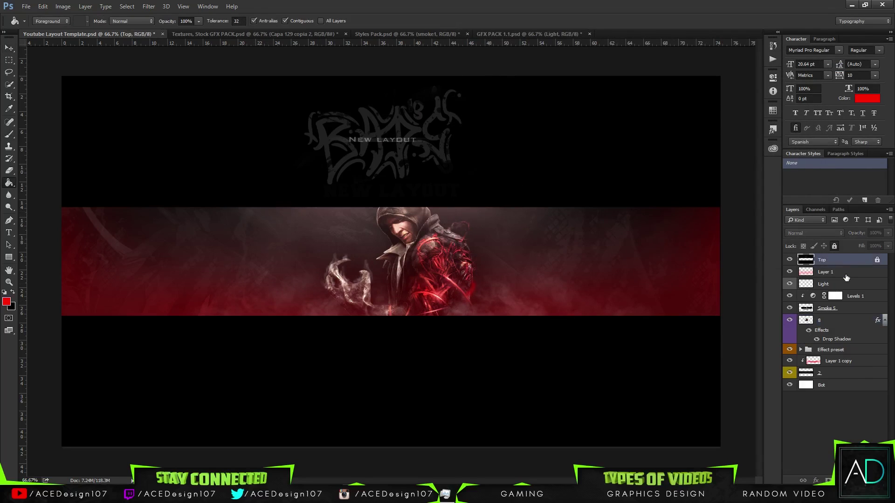
drag(410, 249, 406, 244)
key(ctrl+z)
drag(426, 372, 420, 245)
key(ctrl+z)
drag(434, 387, 424, 236)
click(815, 233)
click(804, 329)
- Delete Layer 1 from the banner
click(825, 284)
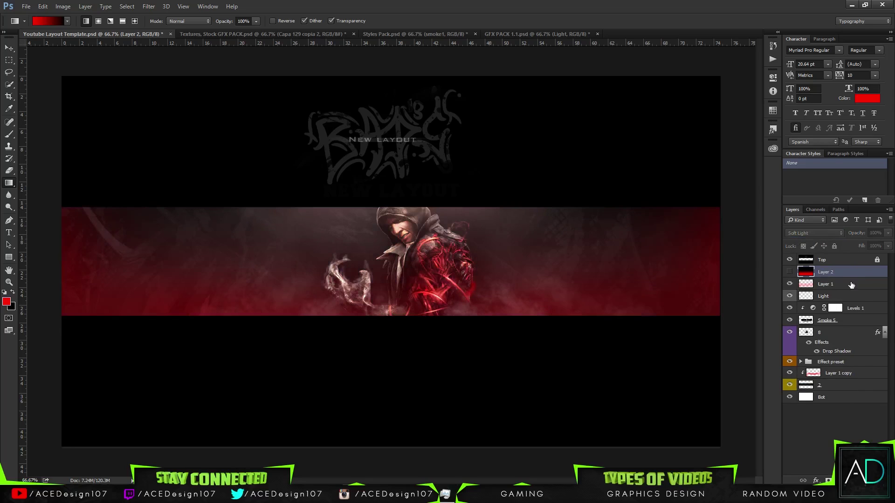
key(Delete)
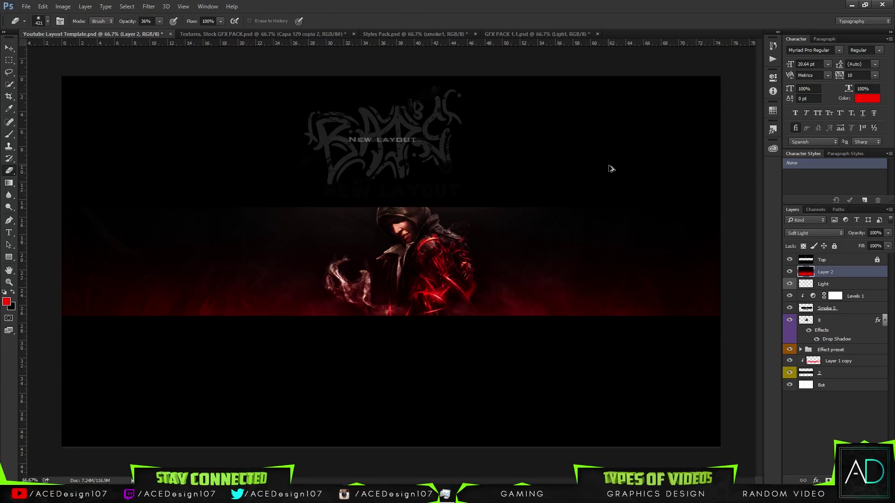
key(v)
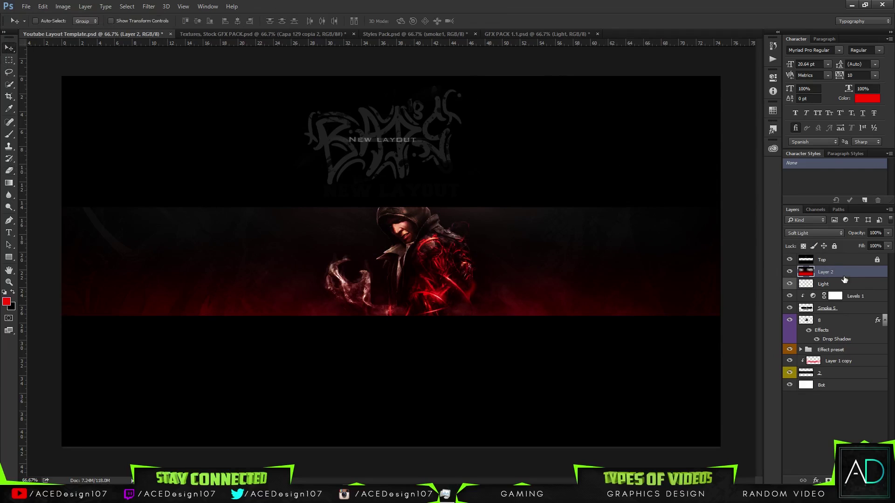
- Bring Glitch7 from the Styles Pack into the banner in Color Dodge and reposition it
click(466, 34)
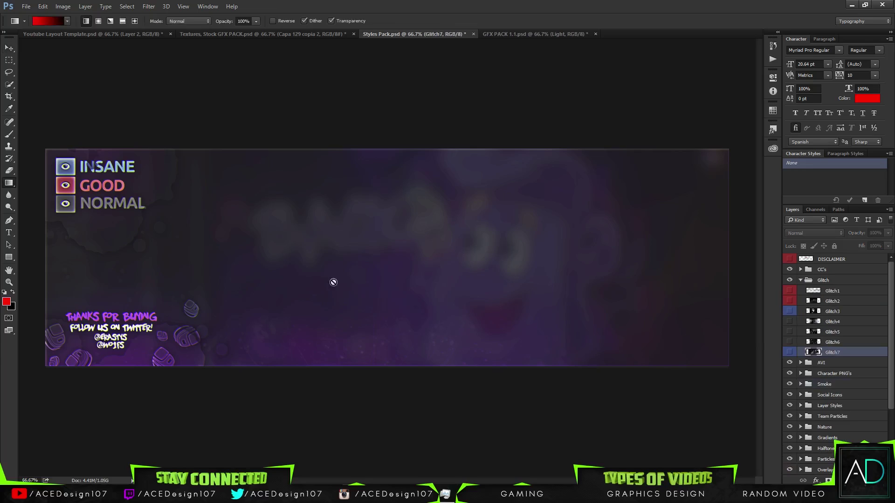
drag(319, 280, 293, 259)
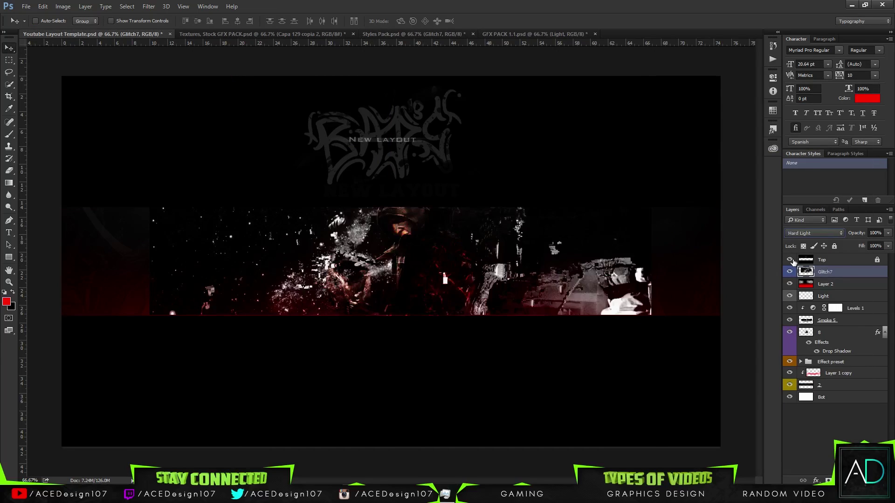
scroll(815, 233, up, 3)
click(814, 233)
click(800, 302)
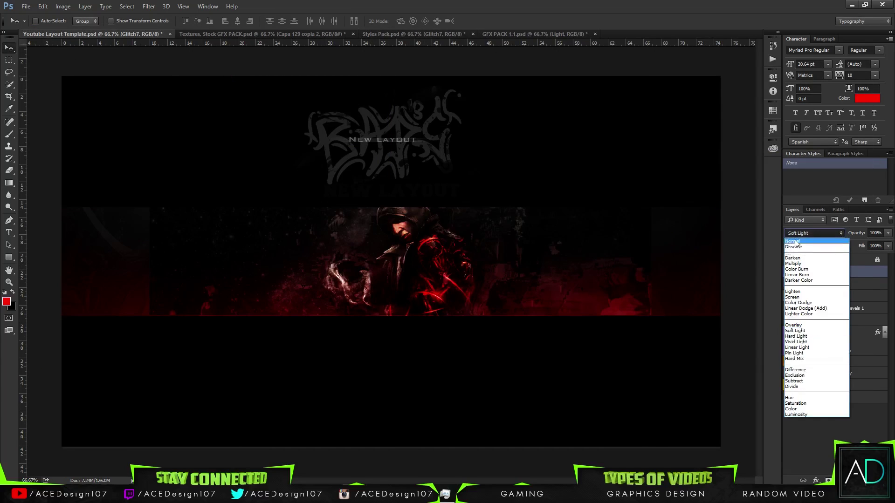
drag(460, 300, 516, 309)
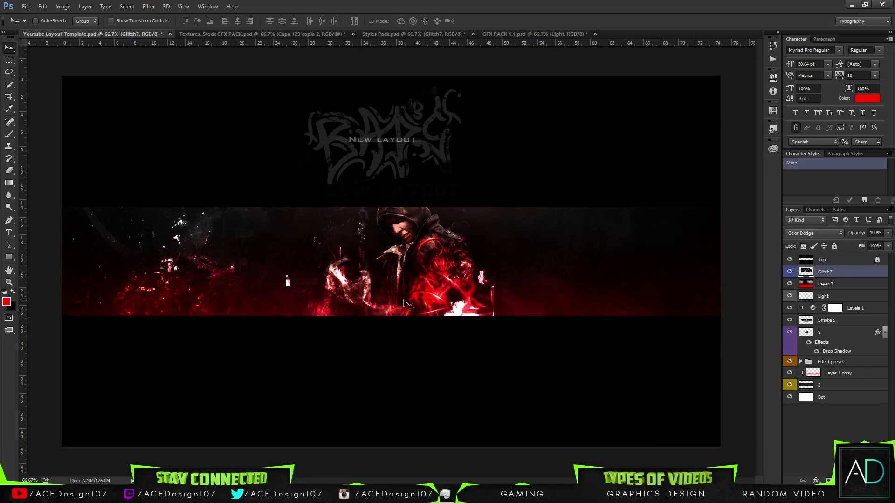
- Bring Glitch3 from the Styles Pack into the banner and test its blend modes
click(413, 34)
click(832, 311)
drag(833, 311, 883, 272)
click(815, 233)
scroll(815, 233, down, 1)
scroll(814, 233, down, 1)
click(814, 232)
- Delete the trial Glitch3 layer and return to the GFX PACK 1.1 document
key(Delete)
key(Return)
click(412, 34)
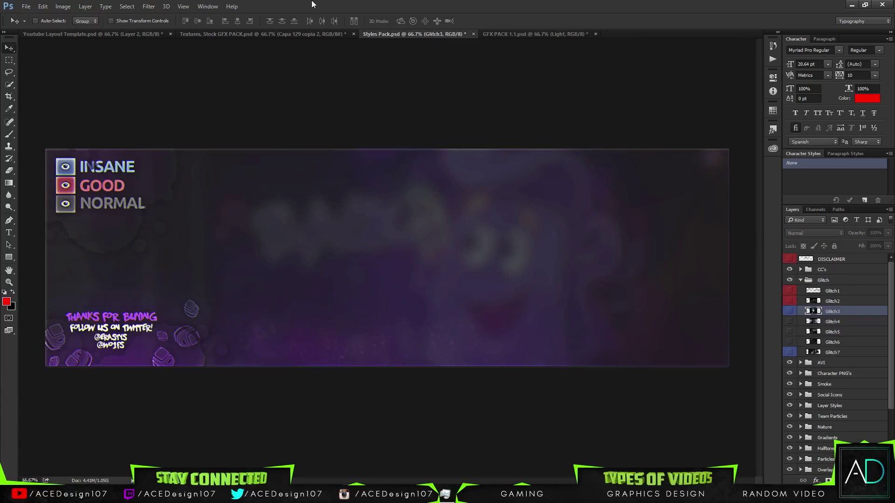
click(539, 35)
- Bring Wavy 2 into the banner and make three copies along the lower centre, one flipped
mouse_move(408, 243)
mouse_down()
mouse_move(79, 51)
mouse_move(350, 280)
mouse_up()
key(ctrl+t)
mouse_move(420, 297)
mouse_down()
mouse_move(357, 312)
mouse_move(471, 329)
mouse_up()
key(ctrl+alt+t)
key(Return)
key(ctrl+alt+t)
key(Return)
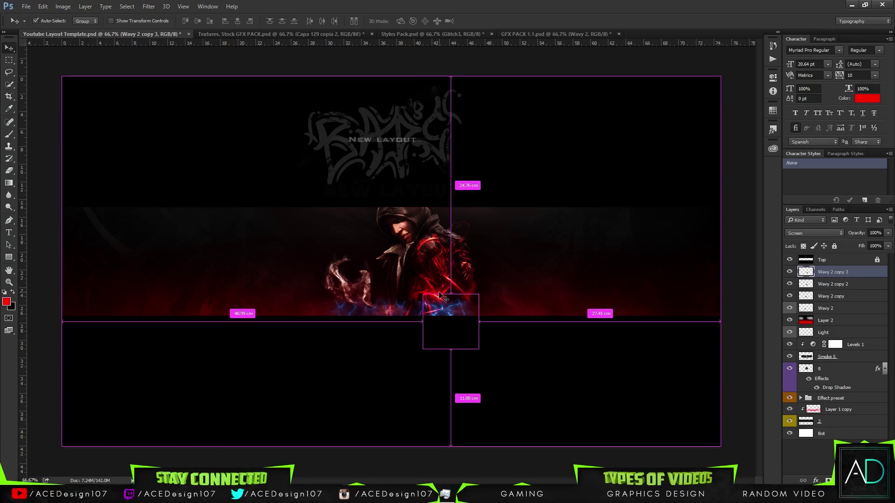
- Merge the Wavy 2 copies, trial a hue shift and cancel it, and move the light over the hand
key(ctrl+e)
key(ctrl+e)
key(ctrl+e)
key(ctrl+u)
drag(427, 174, 455, 175)
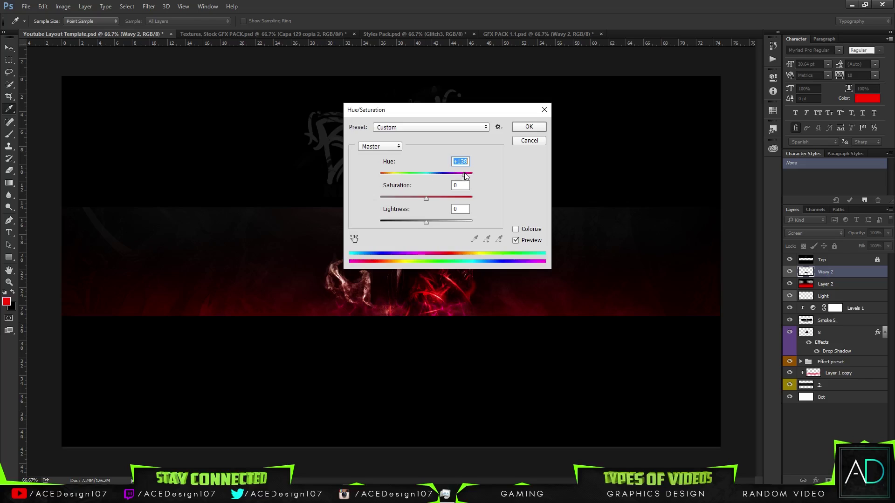
key(Escape)
key(v)
drag(234, 185, 410, 302)
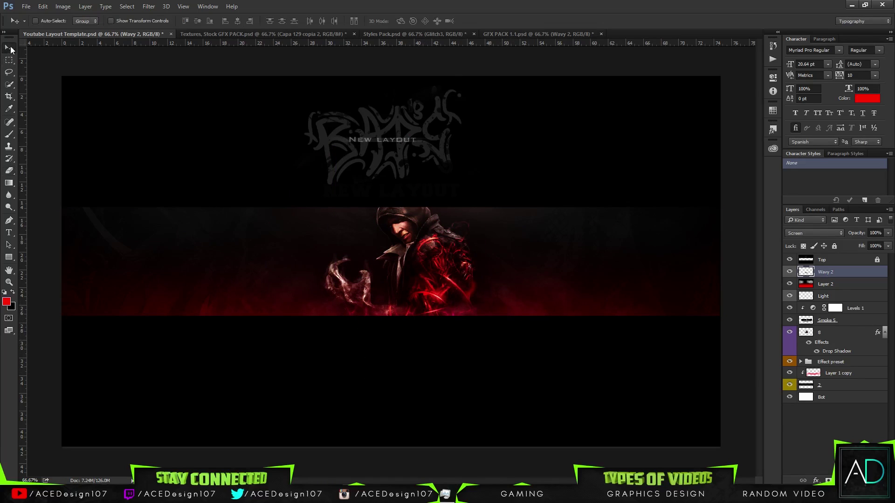
- Bring the Capa 121 glitch texture from the Textures pack, duplicate and transform it, and select Capa 121
key(ctrl+Tab)
click(861, 404)
mouse_move(385, 266)
mouse_down()
mouse_move(90, 34)
mouse_move(280, 266)
mouse_move(388, 308)
mouse_move(657, 324)
mouse_up()
key(ctrl+alt+t)
right_click(658, 324)
click(615, 453)
key(Return)
key(e)
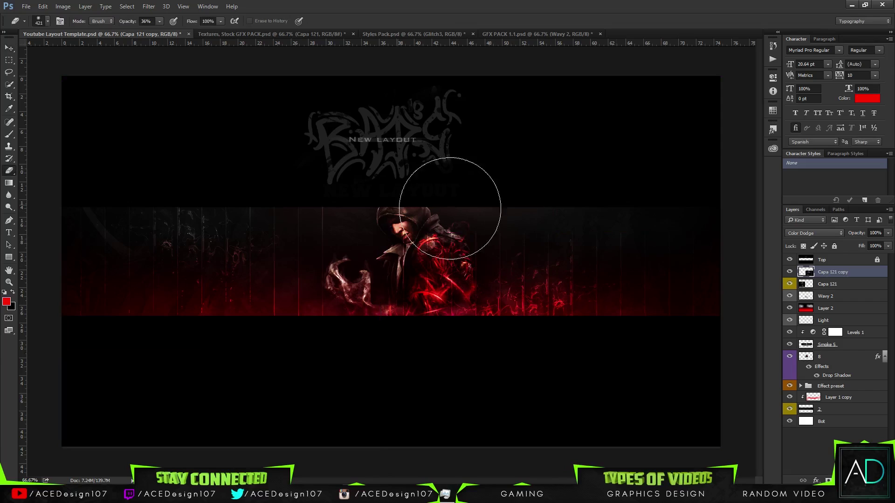
key(alt+bracketleft)
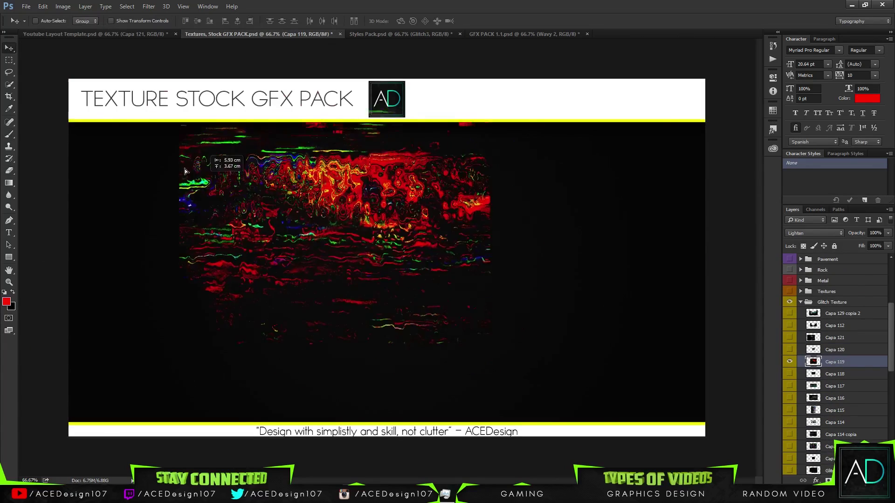
- Set Capa 119 to Color Dodge, reposition it, and move it above Capa 121 copy
click(796, 342)
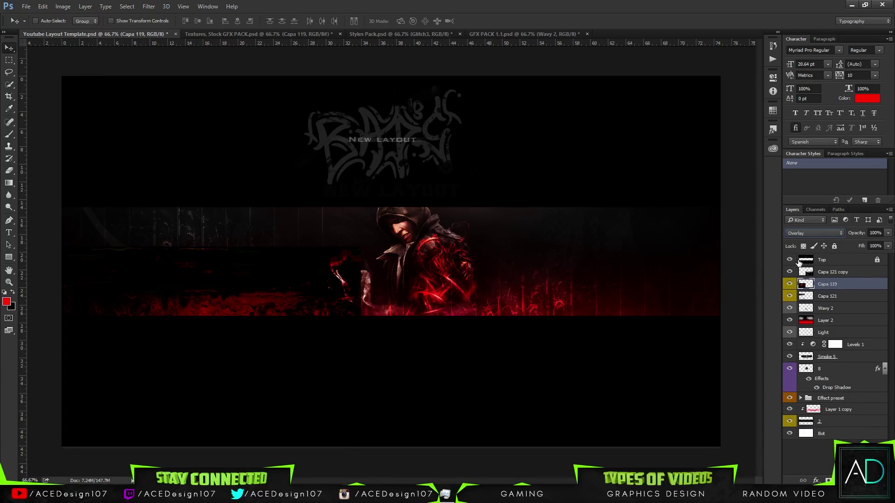
key(shift+minus)
key(shift+minus)
key(shift+minus)
mouse_move(266, 274)
mouse_down()
mouse_move(280, 310)
mouse_move(503, 30)
mouse_up()
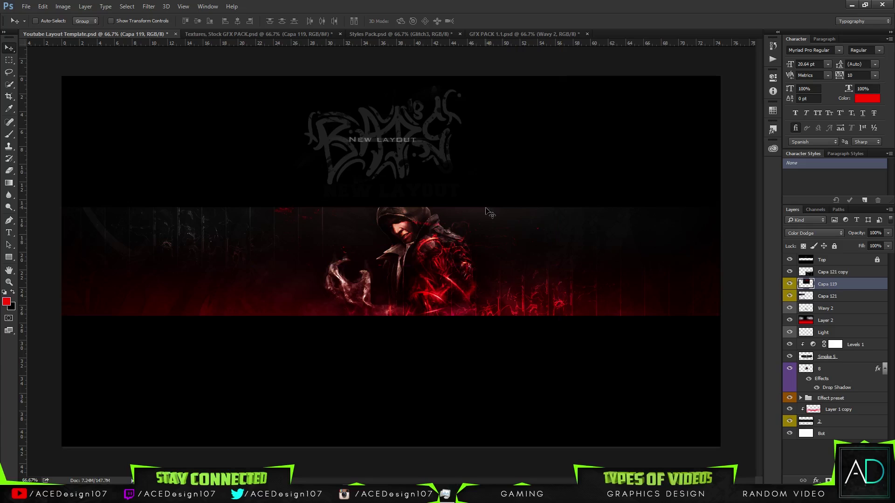
key(ctrl+bracketright)
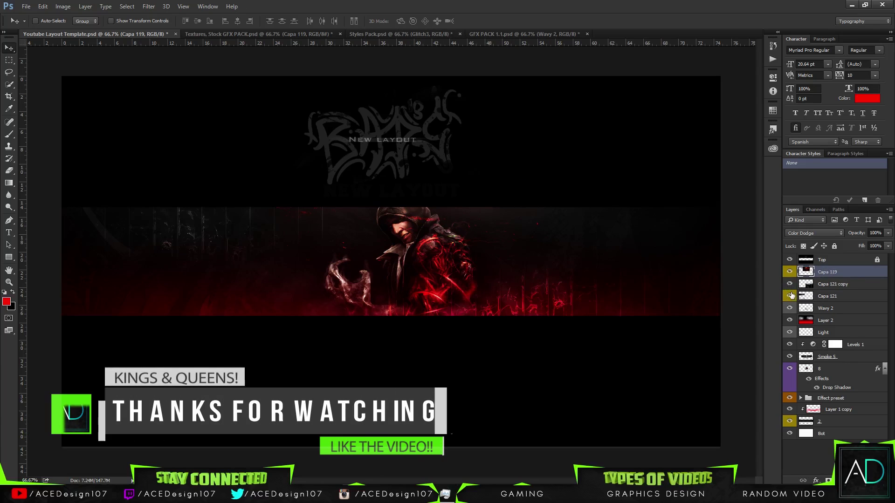
- Hide Capa 121 copy, select Capa 121 with the eraser, and return to the Textures pack
click(856, 297)
click(790, 284)
key(e)
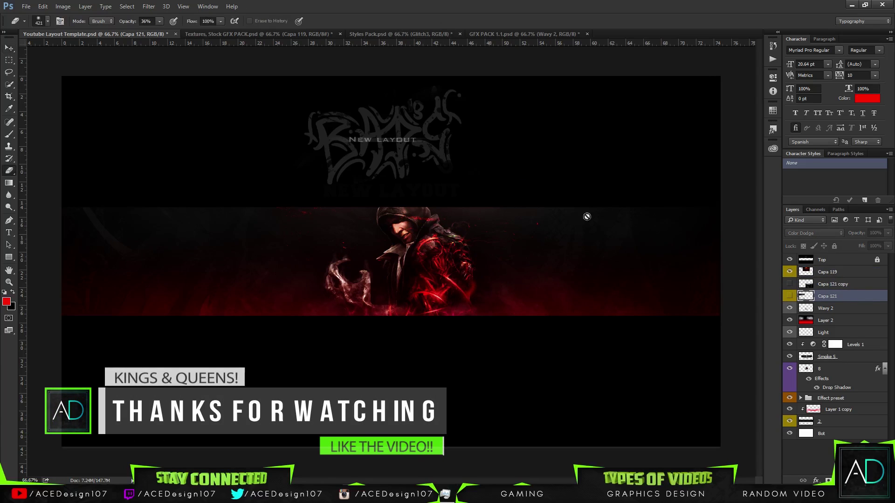
key(alt+bracketright)
key(ctrl+Tab)
key(ctrl+Tab)
key(ctrl+shift+Tab)
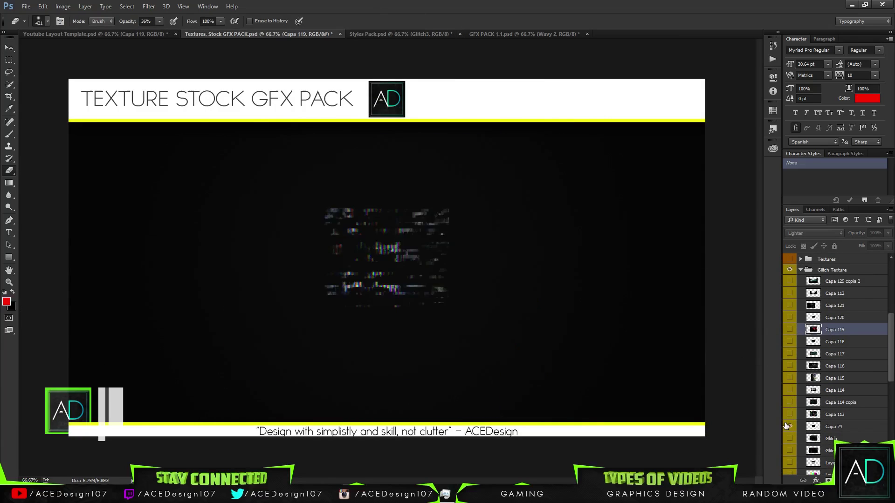
scroll(789, 406, down, 3)
scroll(791, 385, down, 2)
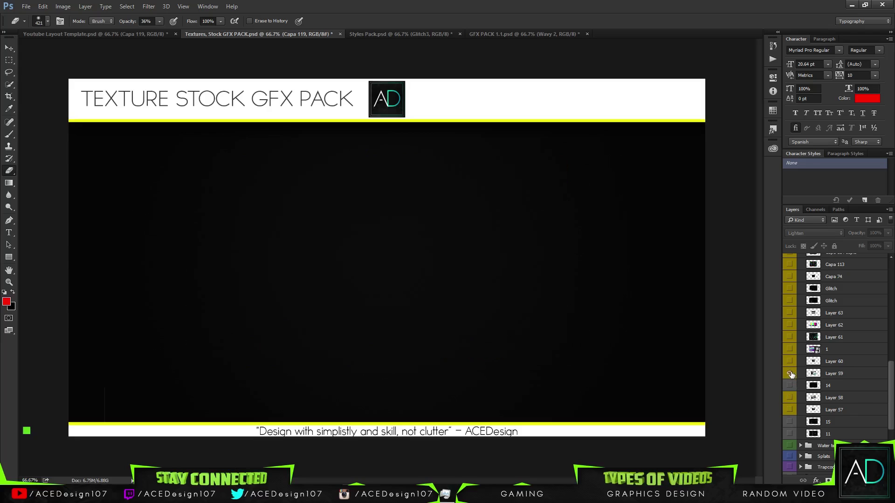
scroll(789, 281, up, 3)
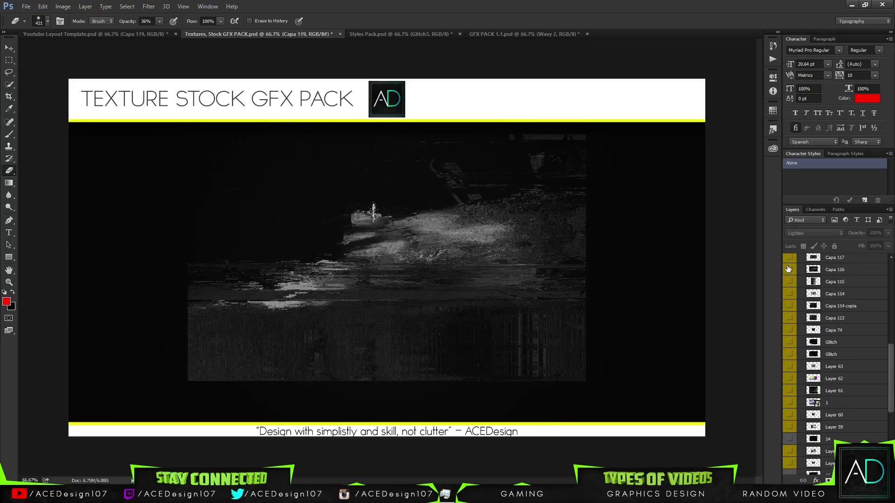
scroll(789, 315, up, 10)
- Bring Water_Texture into the banner, shift its hue +160 to red, and set Color Dodge
click(839, 383)
mouse_move(385, 266)
mouse_down()
mouse_move(67, 49)
mouse_move(209, 262)
mouse_up()
key(ctrl+u)
drag(387, 175, 467, 175)
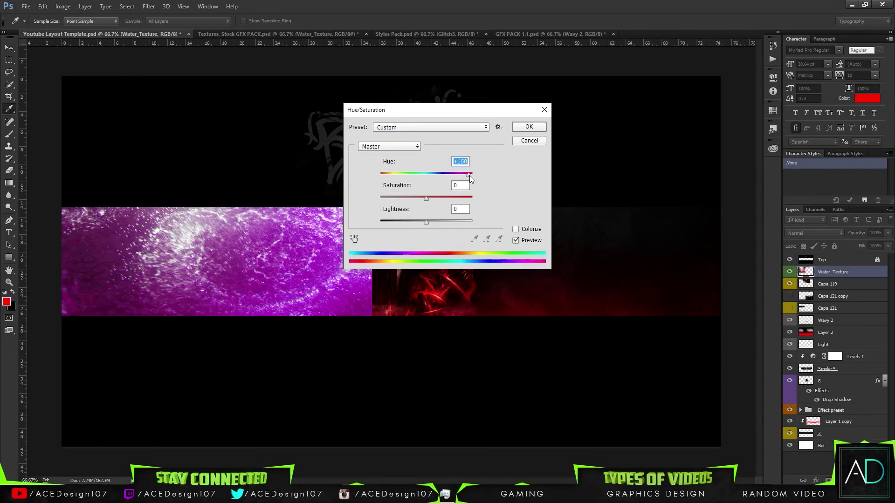
key(Return)
click(815, 233)
click(798, 297)
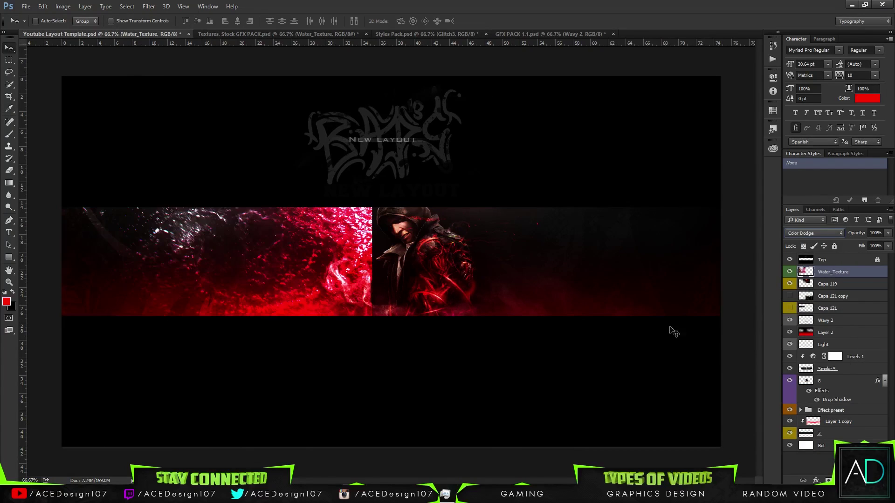
- Erase parts of the red water texture, move it down, and duplicate it
mouse_move(130, 200)
mouse_down()
mouse_move(210, 94)
mouse_move(380, 280)
mouse_up()
key(v)
drag(228, 275, 225, 343)
key(ctrl+j)
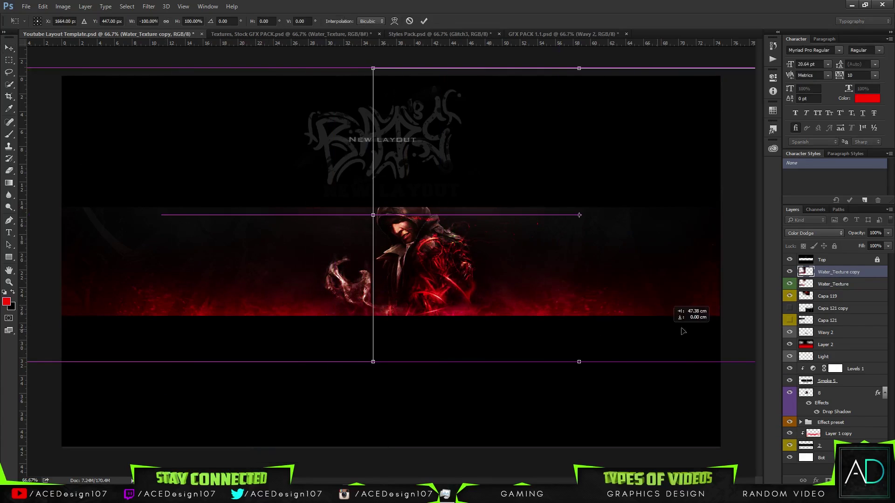
- Try Glitch1 and the Wolf CC and Stys colour-correction groups, undoing those additions
click(439, 34)
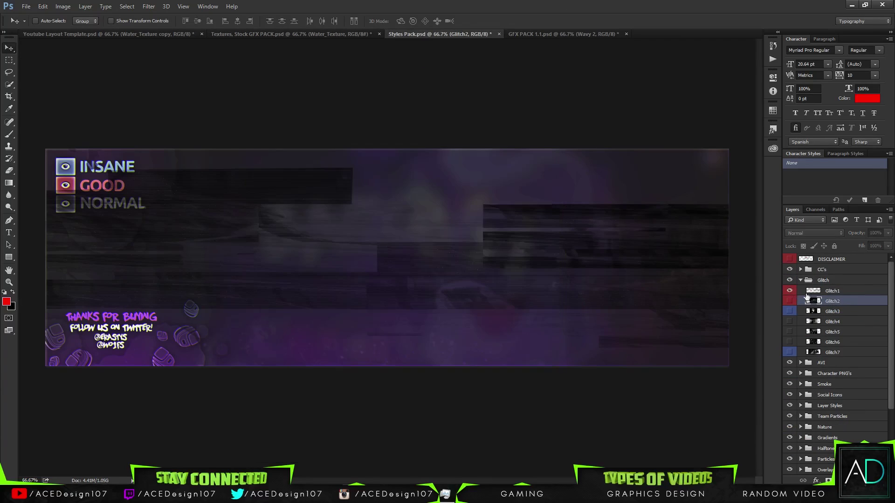
drag(349, 210, 428, 270)
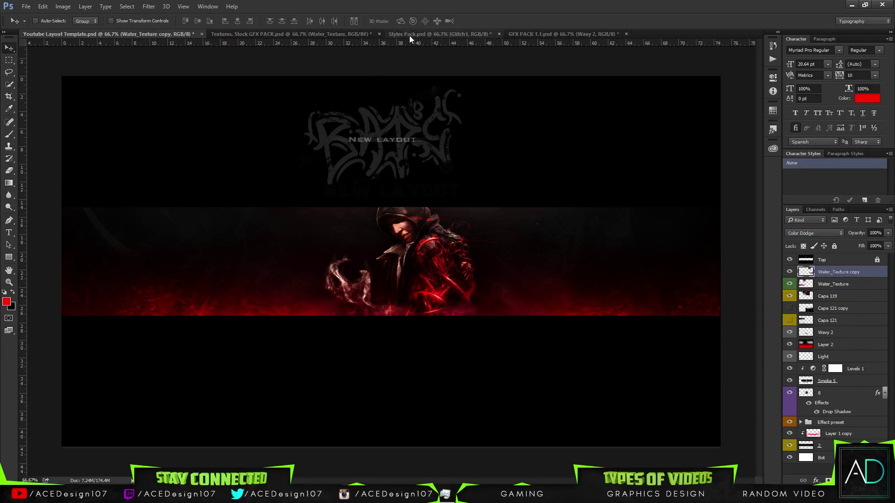
click(409, 34)
click(789, 356)
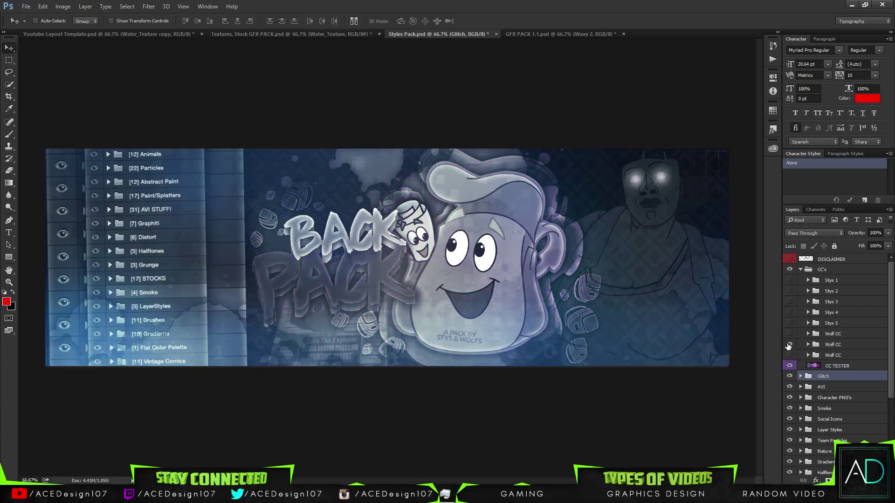
drag(829, 355, 792, 274)
key(ctrl+z)
click(425, 34)
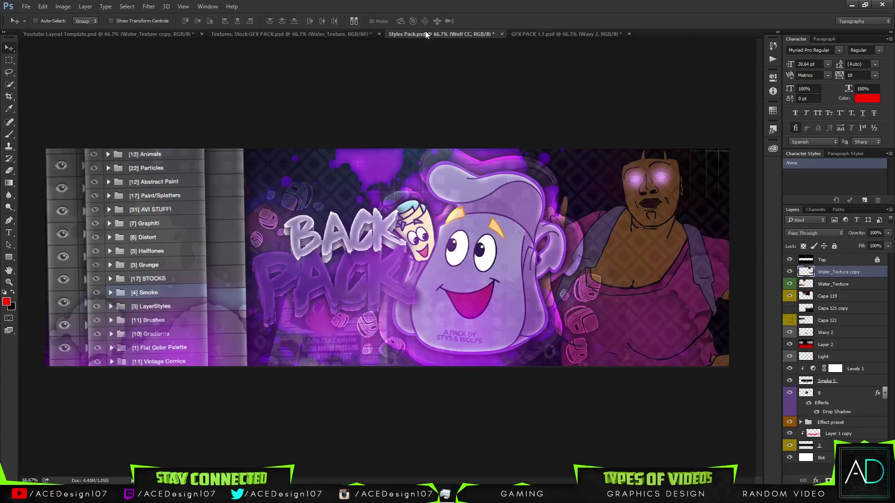
click(791, 325)
drag(831, 312, 724, 265)
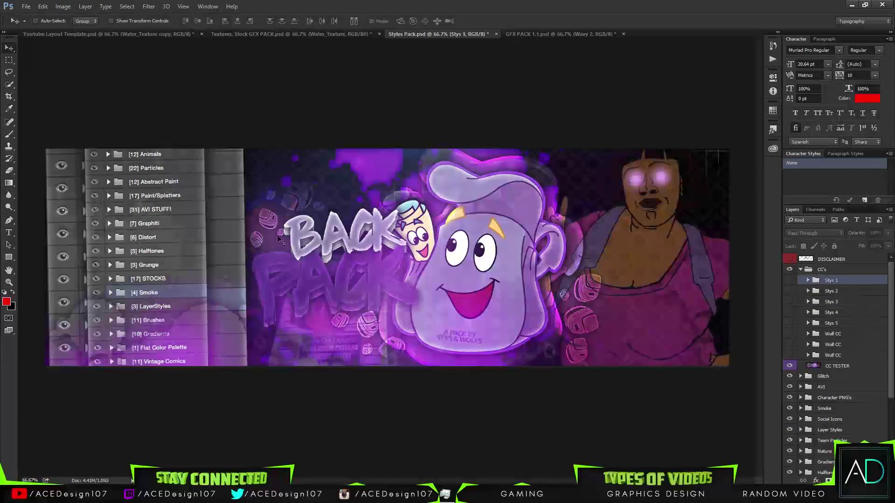
drag(831, 280, 800, 268)
key(ctrl+z)
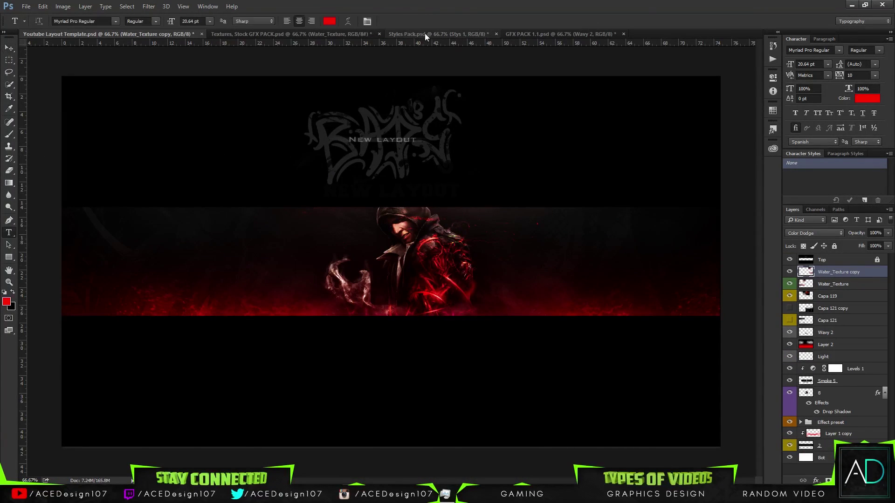
click(427, 34)
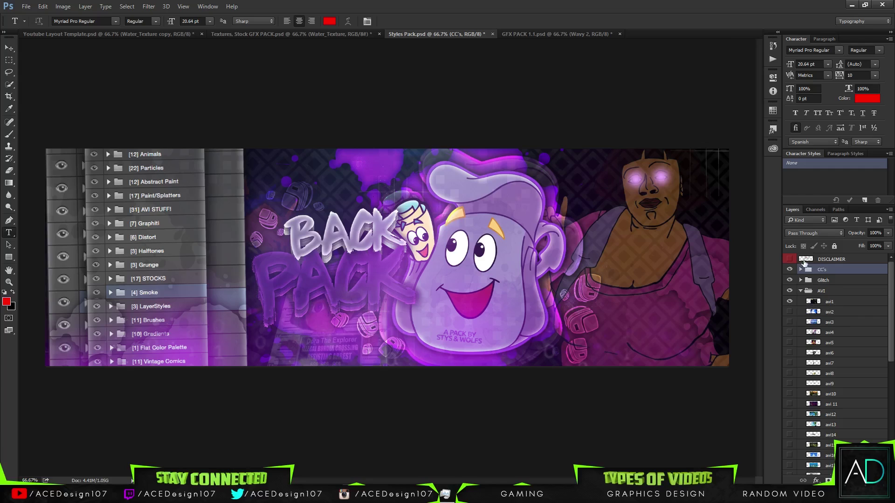
- Browse the Styles Pack groups and bring the FaZe Particles layer into the banner
click(790, 367)
click(800, 269)
click(799, 280)
click(800, 291)
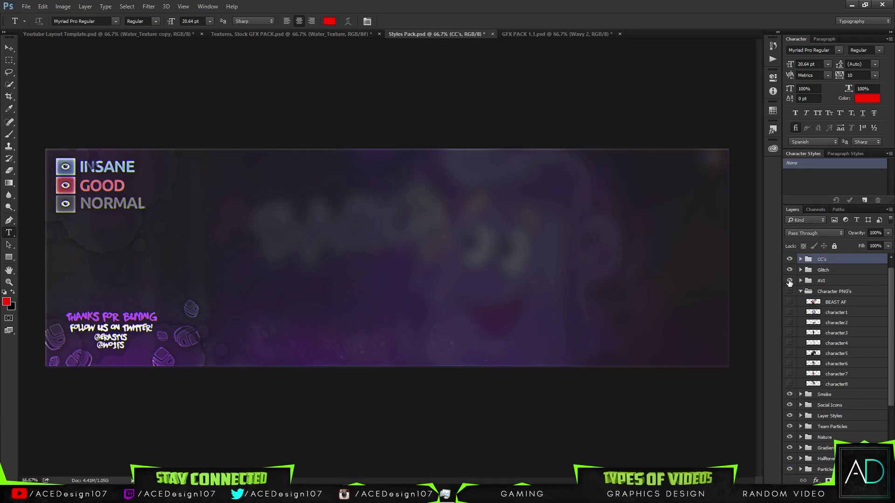
click(790, 306)
click(791, 323)
click(790, 333)
click(801, 291)
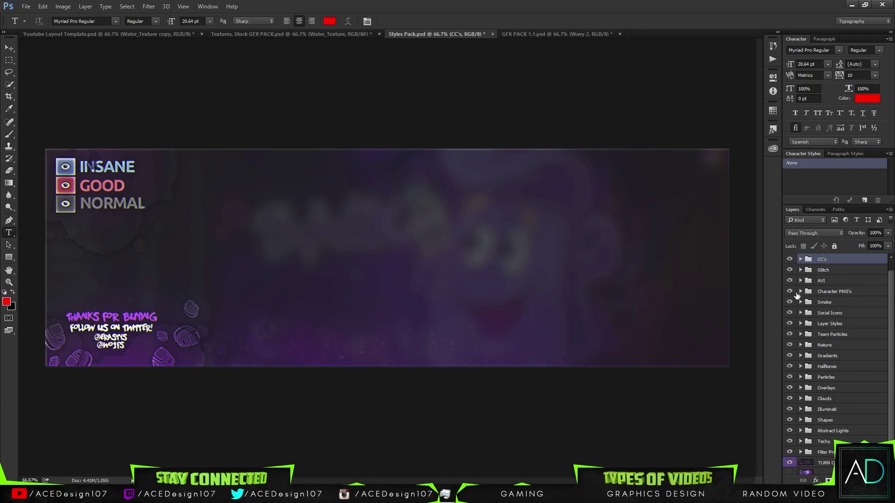
click(801, 335)
click(790, 350)
click(101, 33)
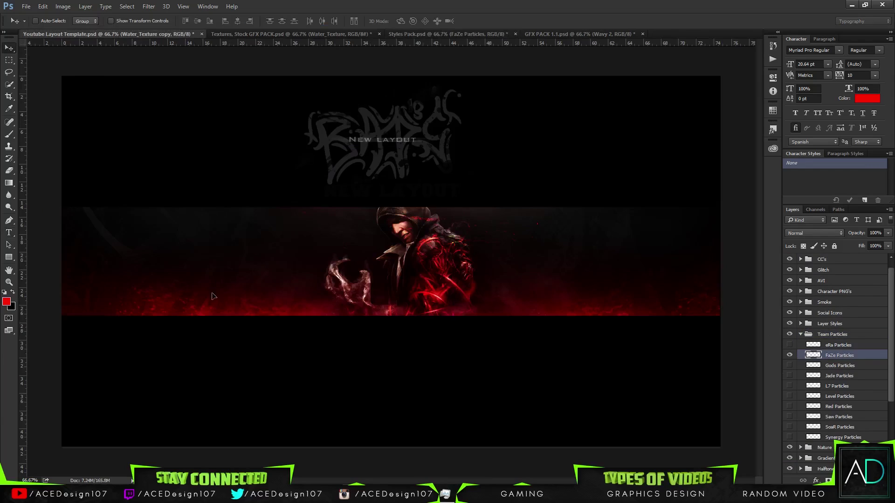
- Soften the FaZe particles with Gaussian Blur and add a Ripple distortion
click(149, 7)
mouse_move(153, 109)
click(294, 145)
click(493, 142)
click(149, 7)
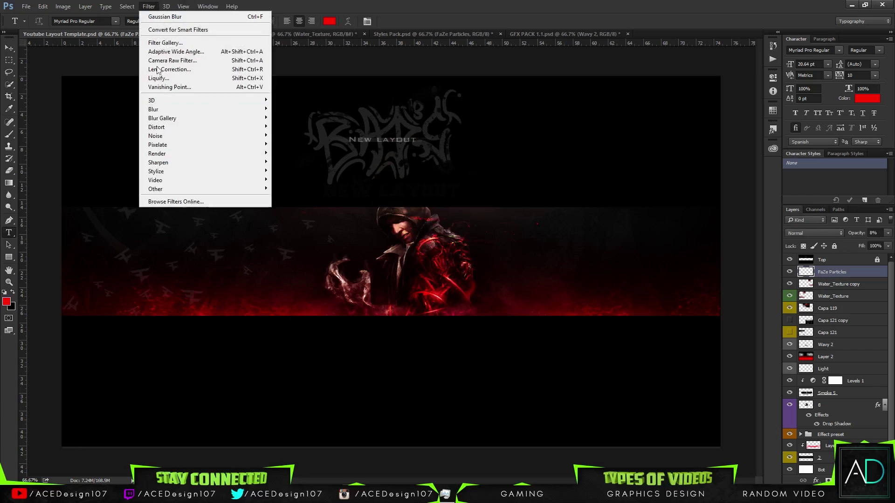
click(287, 156)
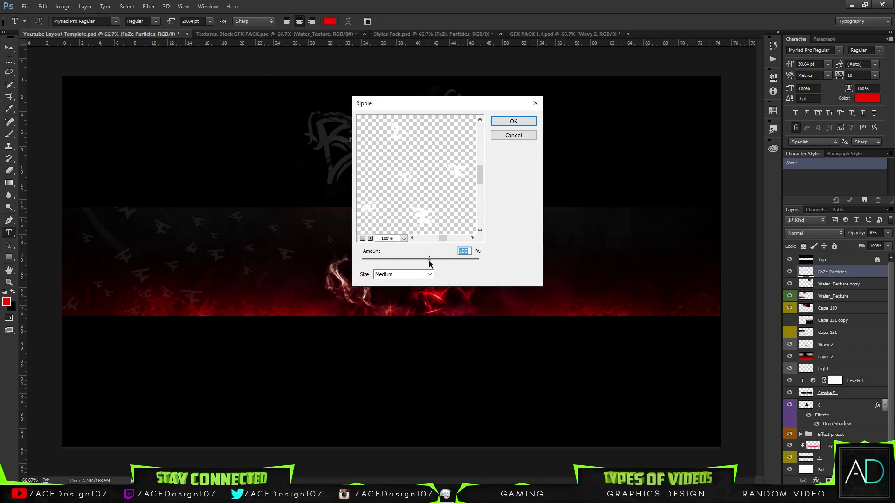
click(498, 122)
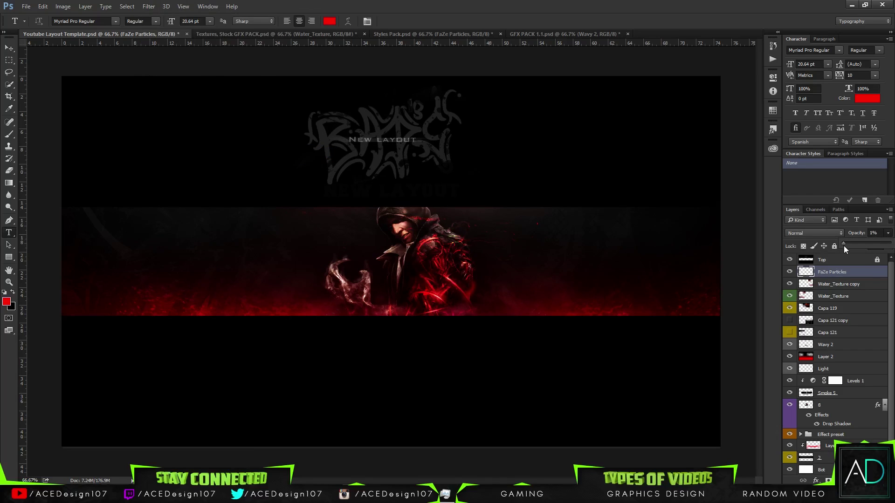
- Duplicate the particle layer and shift the copy toward the banner's right
key(ctrl+j)
key(ctrl+t)
drag(403, 295, 656, 261)
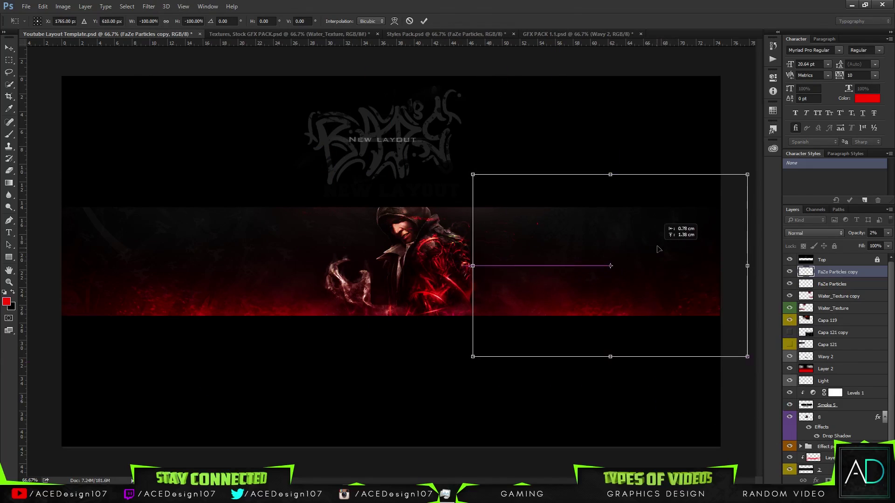
click(424, 20)
- Bring Halftones1 from the Styles Pack onto the banner's right side
click(499, 34)
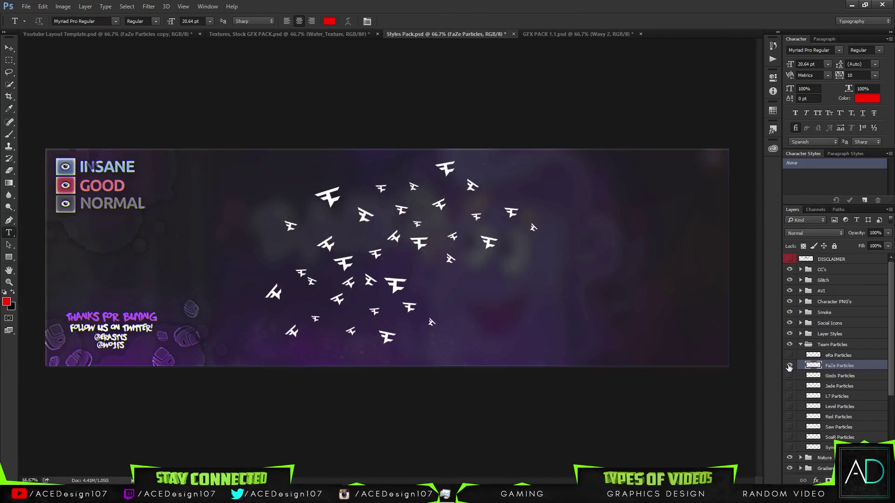
click(790, 345)
click(800, 376)
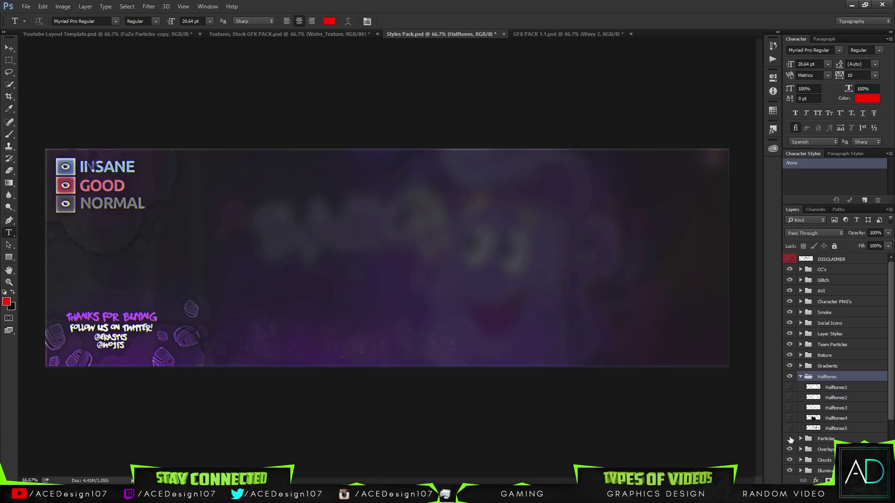
click(836, 387)
key(v)
mouse_move(109, 29)
mouse_down()
mouse_move(136, 126)
mouse_move(447, 74)
mouse_up()
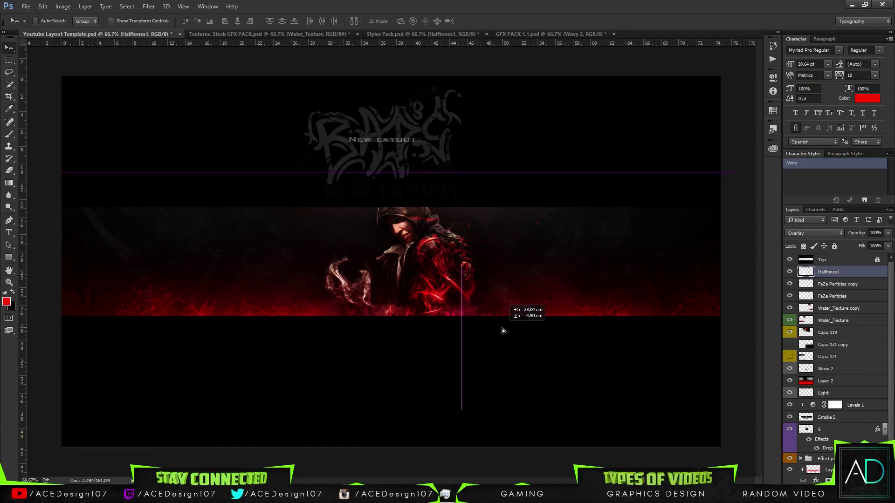
drag(502, 330, 745, 281)
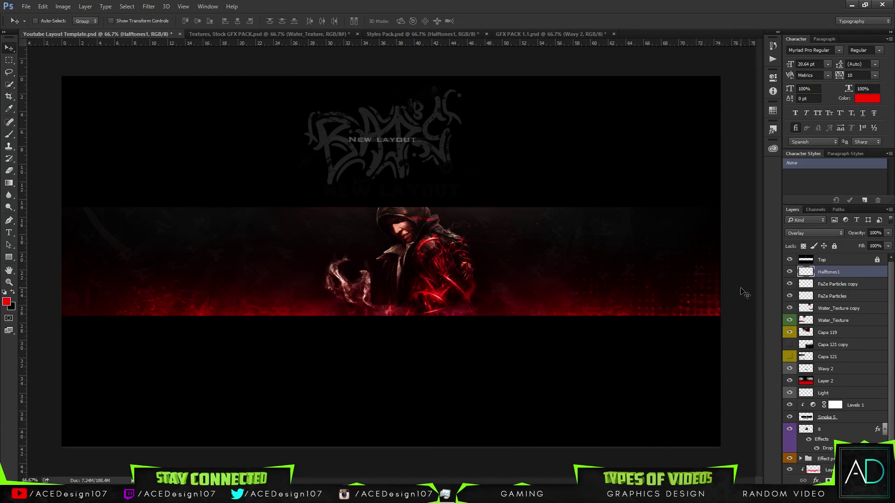
- Blend the halftones in Soft Light and apply a Ripple distortion
click(815, 233)
click(798, 331)
click(149, 6)
click(301, 160)
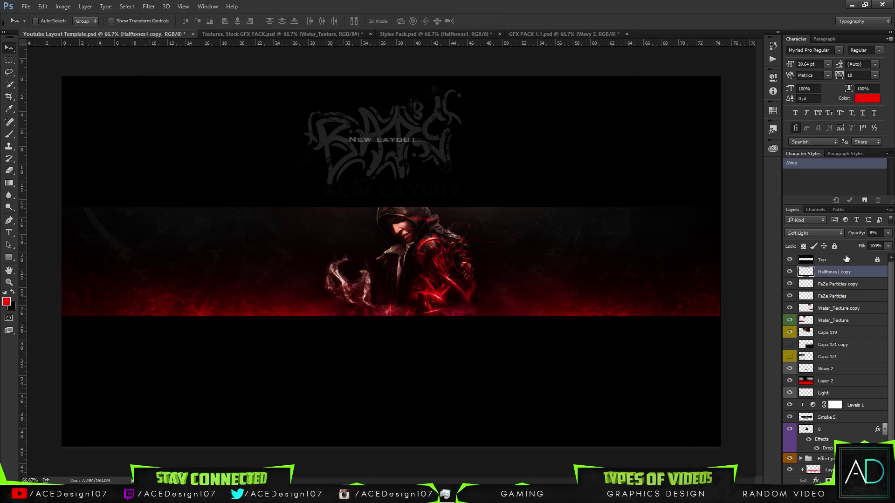
click(148, 6)
click(301, 159)
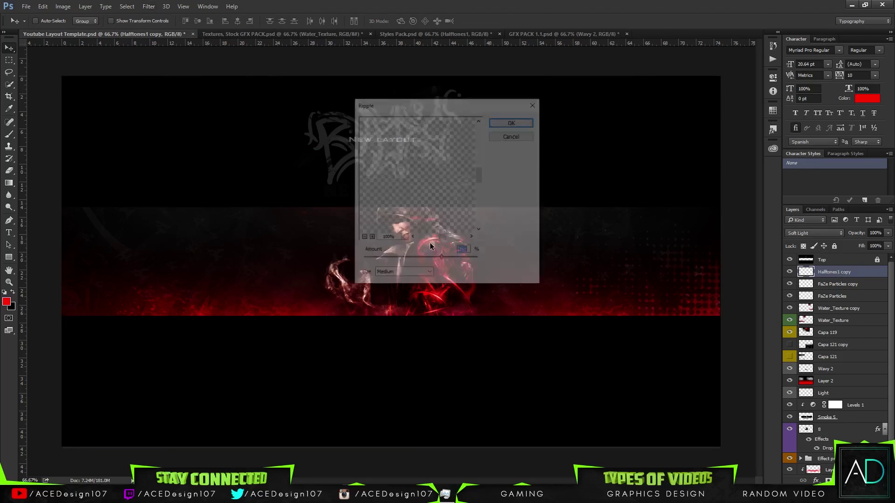
click(509, 119)
- Duplicate the halftones, flip the copy horizontally, and move it to the banner's left
key(ctrl+j)
key(ctrl+t)
right_click(692, 291)
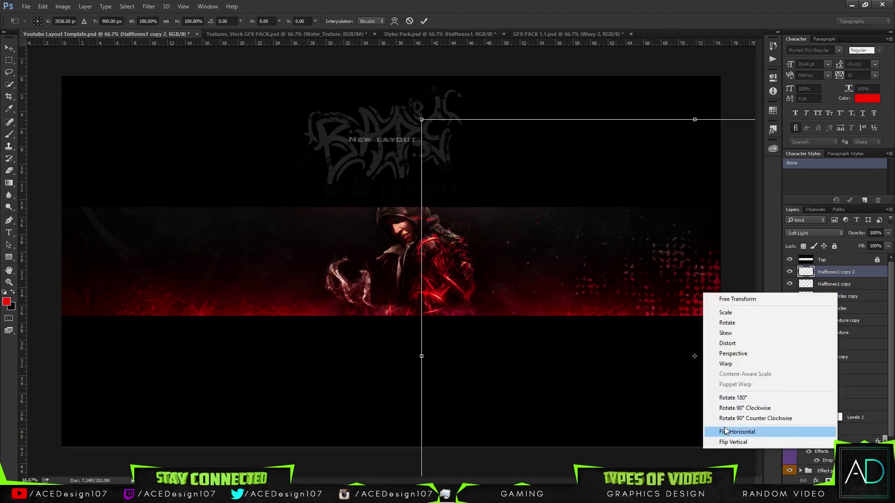
click(739, 427)
drag(630, 266, 210, 266)
key(Return)
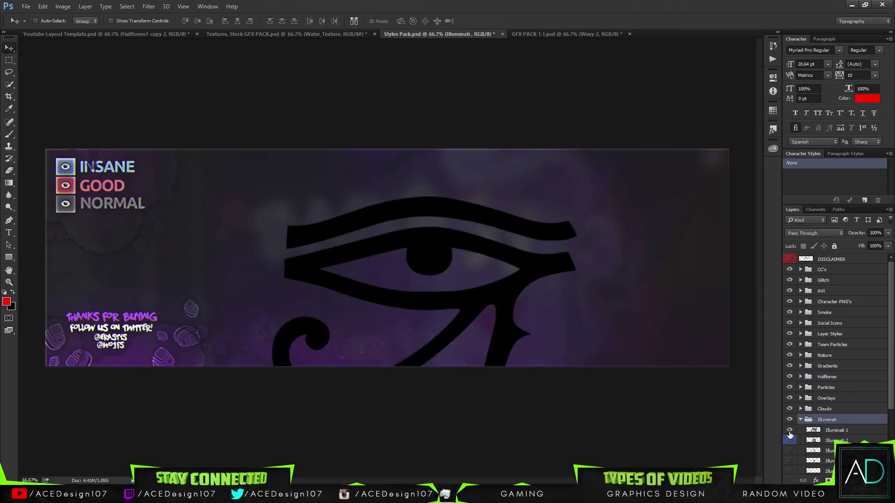
- Bring techy 12 into the banner, cycle its blend mode, and place it on the left
click(800, 452)
scroll(799, 405, down, 2)
click(790, 398)
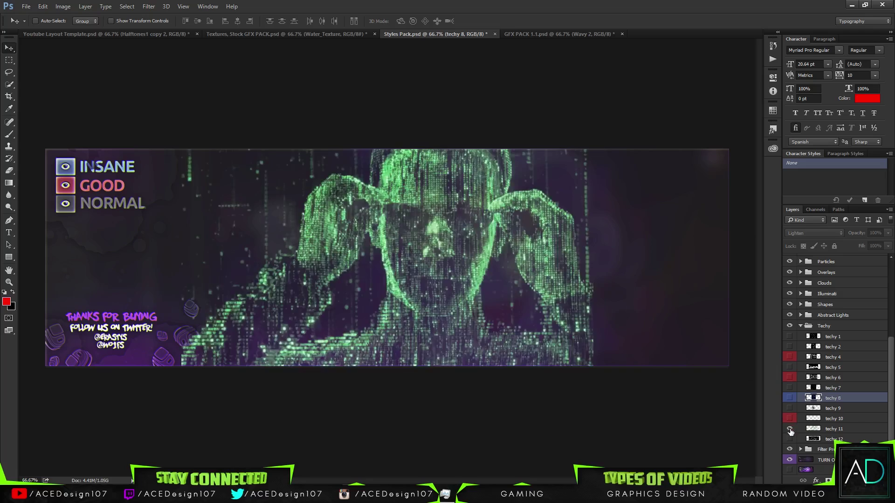
drag(799, 439, 217, 257)
key(shift+plus)
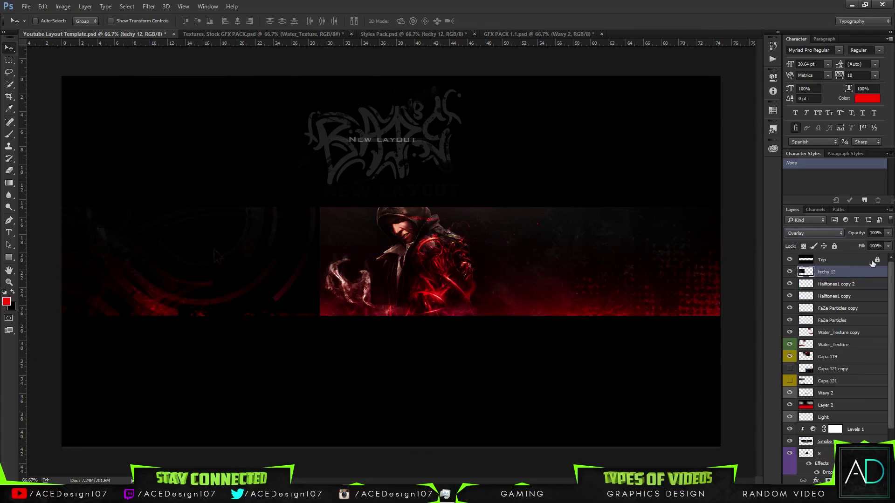
key(shift+plus)
drag(246, 228, 286, 276)
- Bring techy 10 into the banner, blend it in Overlay, and return to the Styles Pack
key(ctrl+Tab)
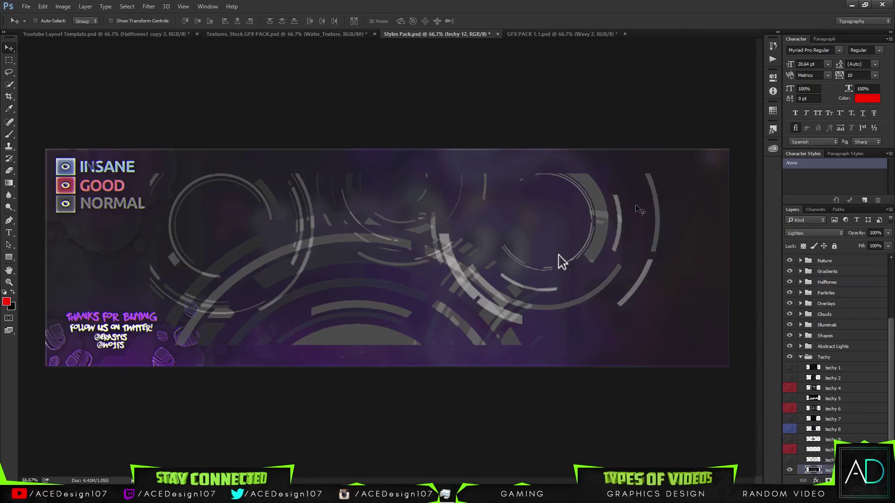
click(832, 418)
drag(832, 418, 570, 312)
click(814, 233)
click(791, 298)
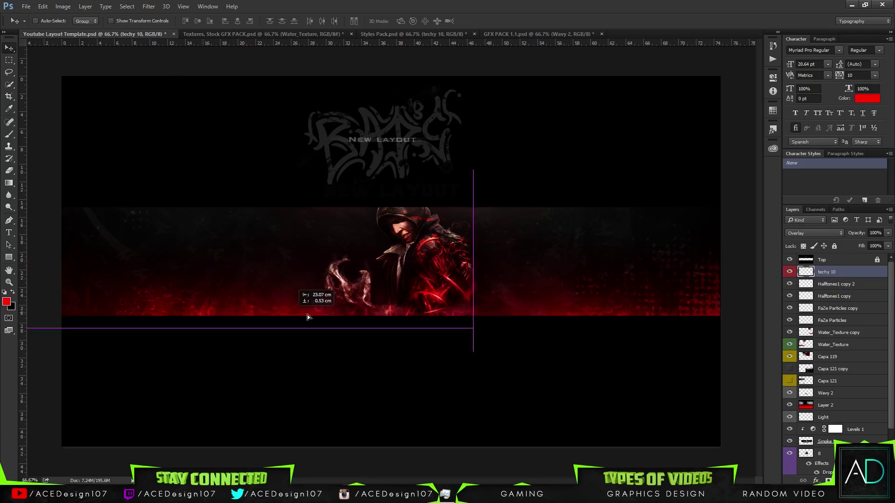
click(419, 34)
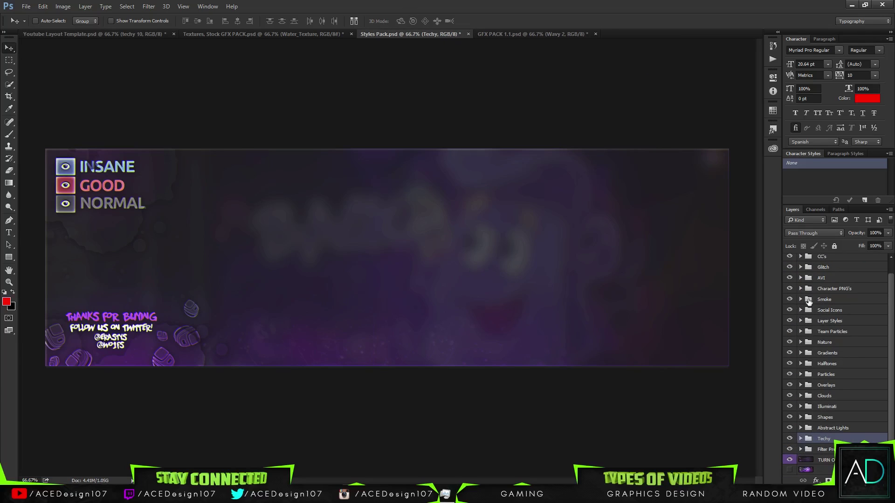